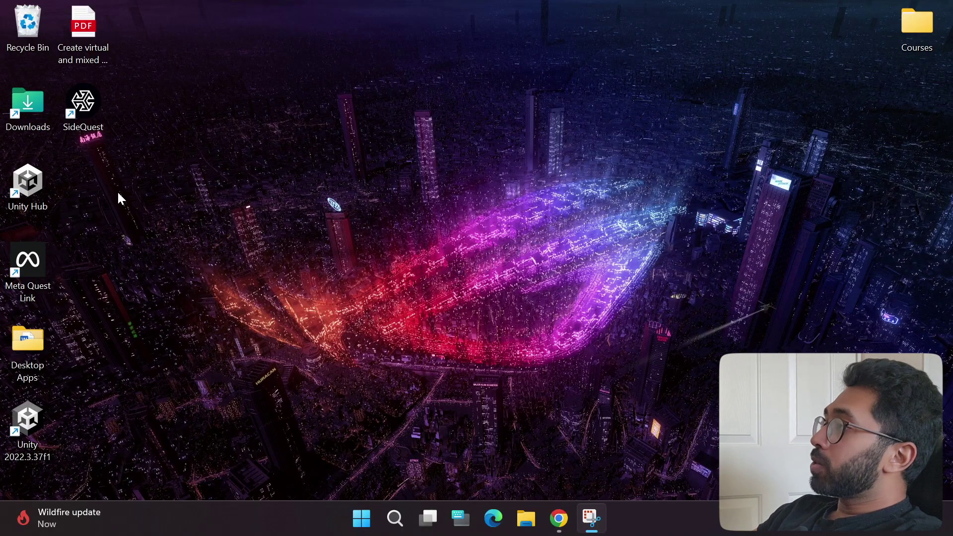
# - Launch Unity Hub and view installed editors 2023.2.6f1, 2022.3.37f1 LTS and 2022.3.23f1 LTS
pyautogui.doubleClick(32, 189)
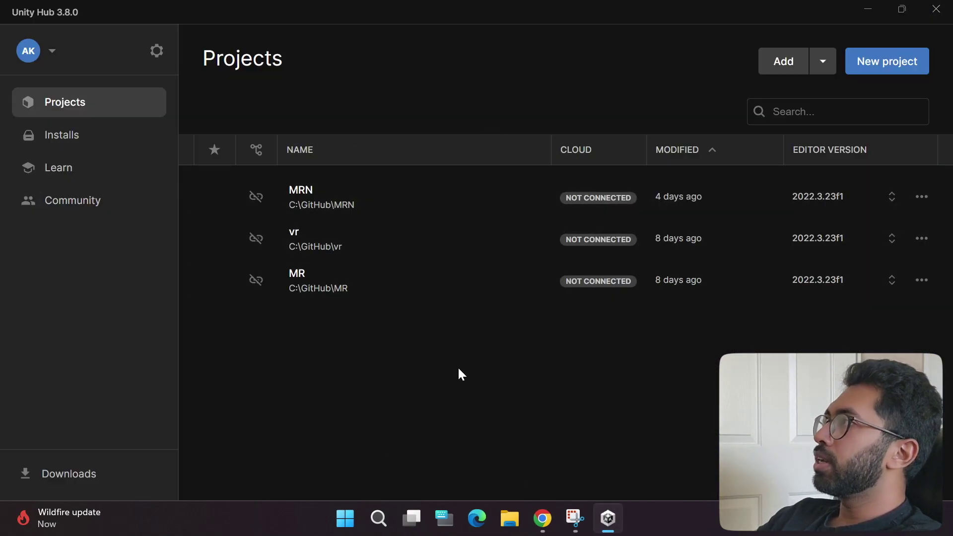
pyautogui.click(78, 134)
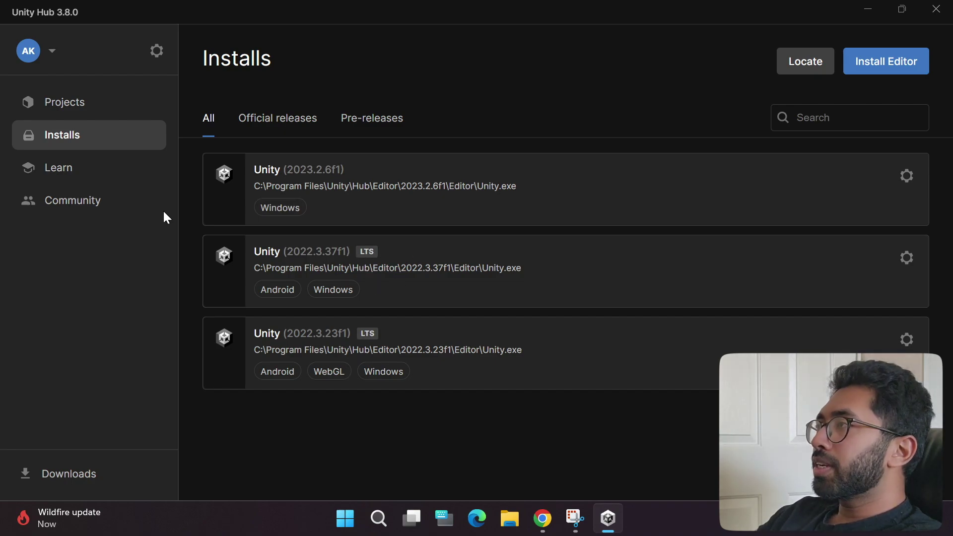
# - Start a new project on editor 2022.3.37f1, highlighting 'empty 3D project' in the template description
pyautogui.click(104, 110)
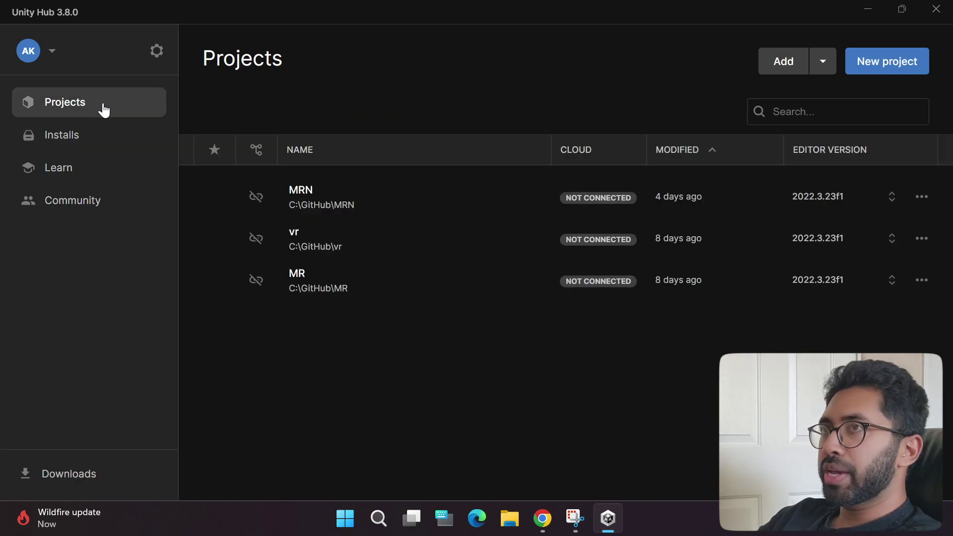
pyautogui.click(893, 63)
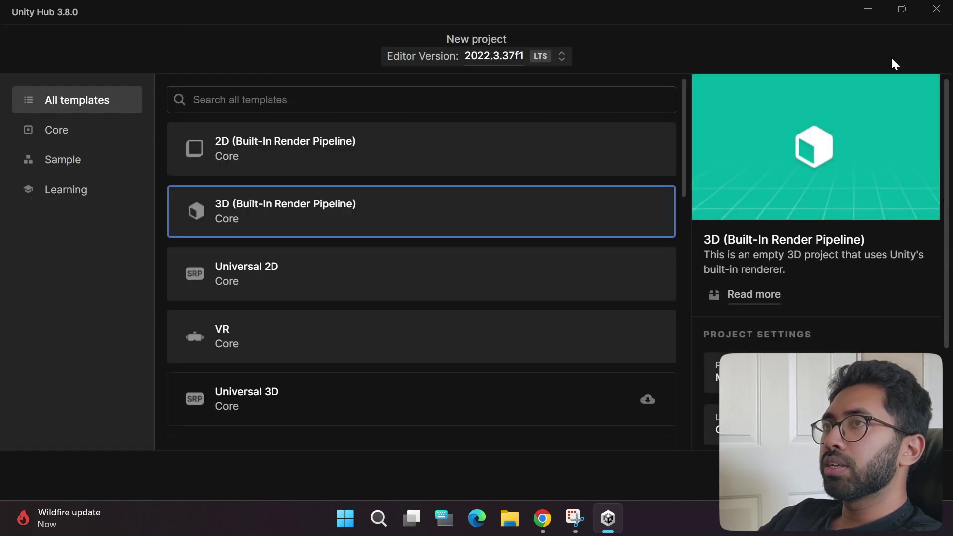
pyautogui.click(486, 66)
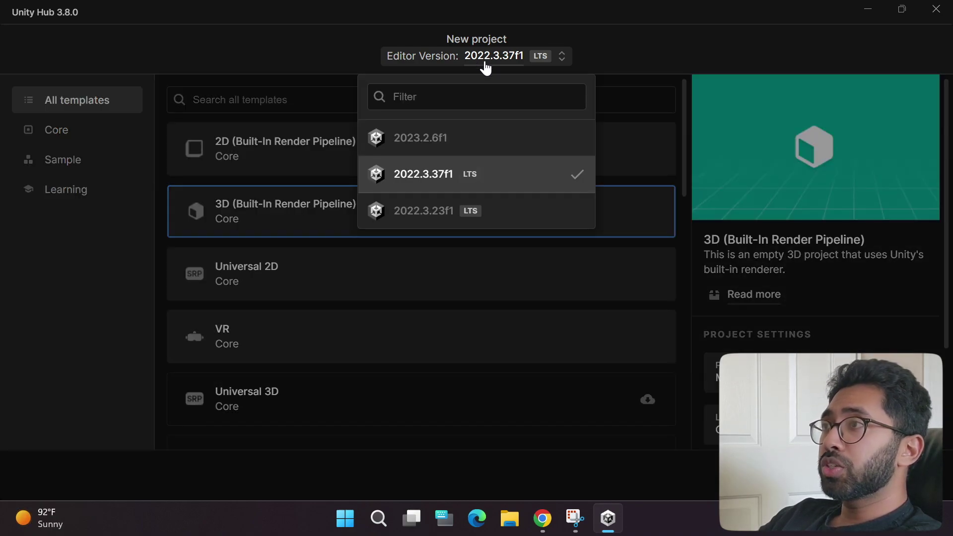
pyautogui.click(457, 177)
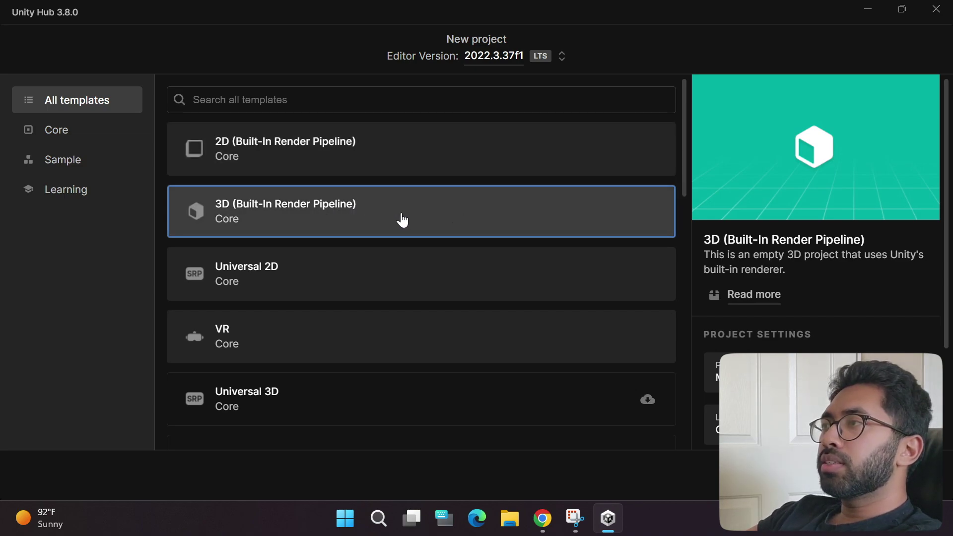
pyautogui.moveTo(753, 255); pyautogui.dragTo(840, 255)
pyautogui.click(755, 253)
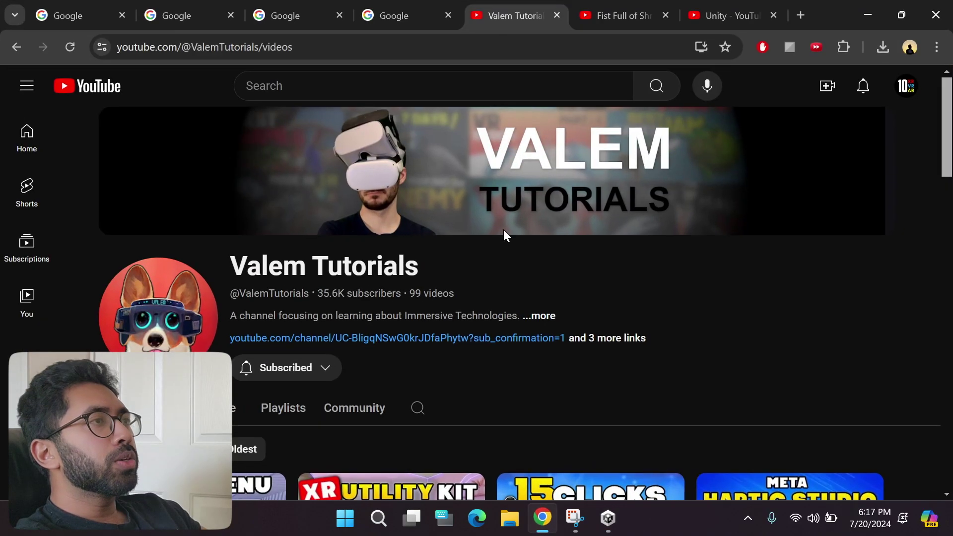
# - Browse the Valem Tutorials and Fist Full of Shrimp playlists, then play all of Unity VR Basics 2023
pyautogui.scroll(-3, 516, 258)
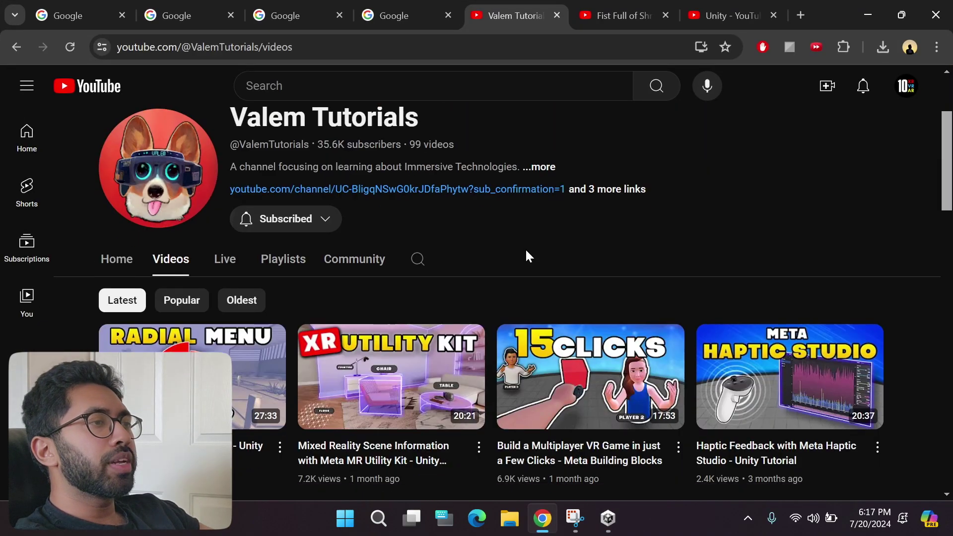
pyautogui.click(281, 261)
pyautogui.scroll(-2, 644, 221)
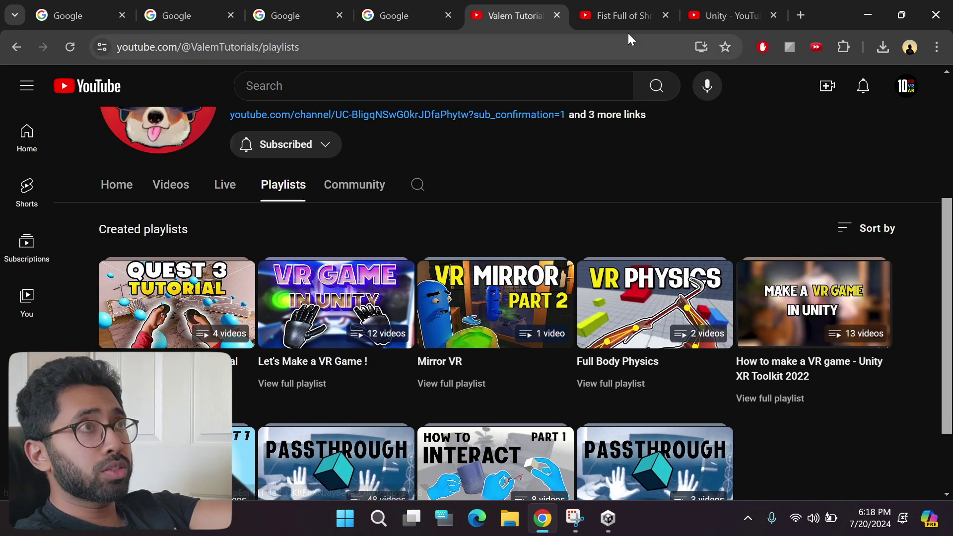
pyautogui.click(615, 15)
pyautogui.scroll(-3, 421, 251)
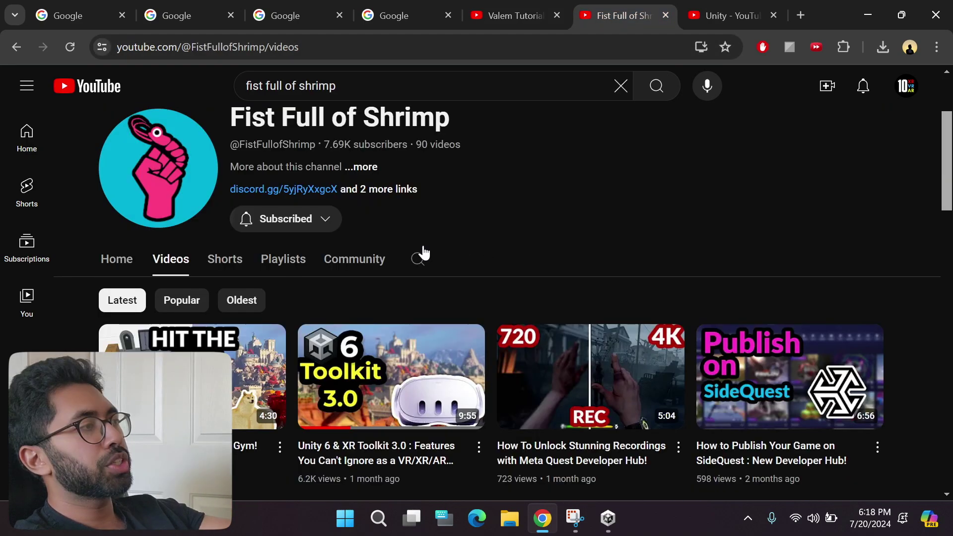
pyautogui.click(268, 259)
pyautogui.scroll(-4, 713, 201)
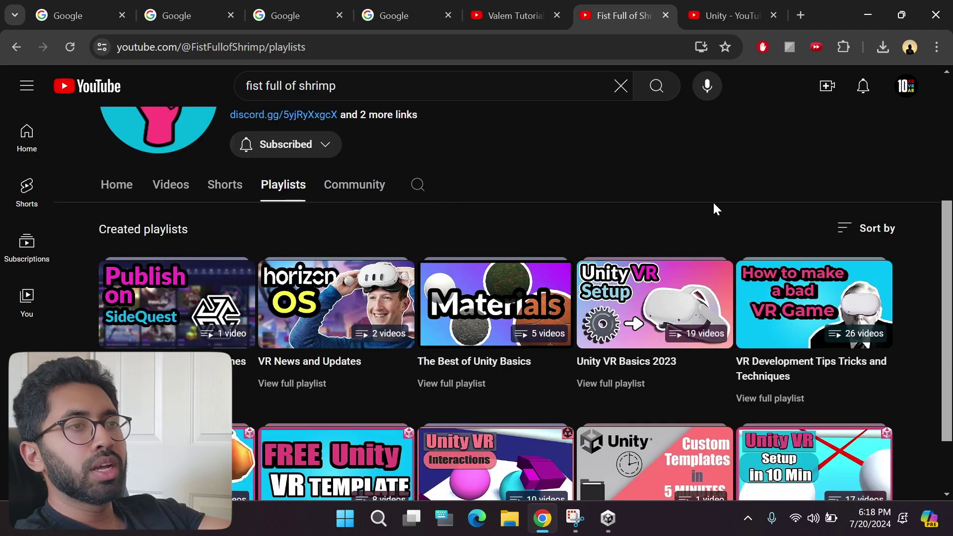
pyautogui.click(653, 313)
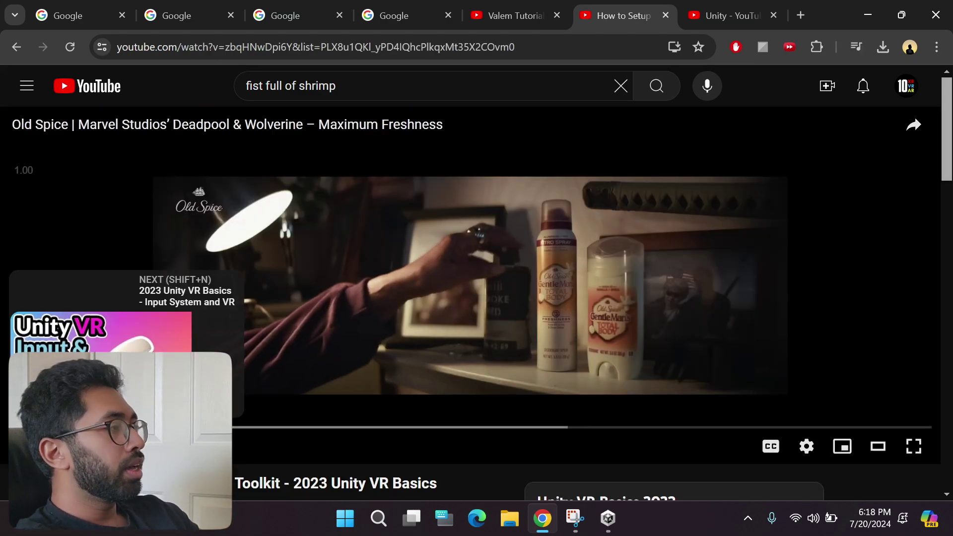
pyautogui.scroll(-5, 644, 269)
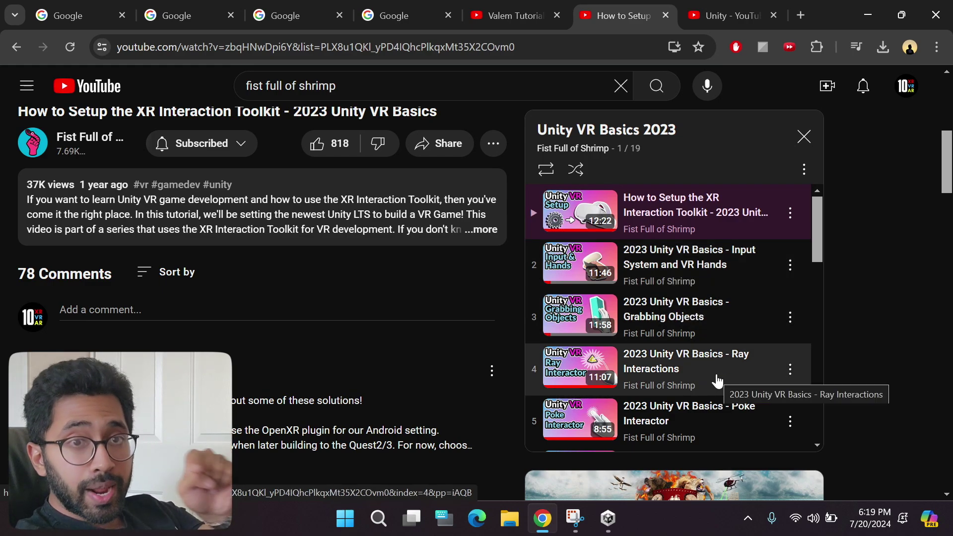
pyautogui.scroll(-3, 717, 381)
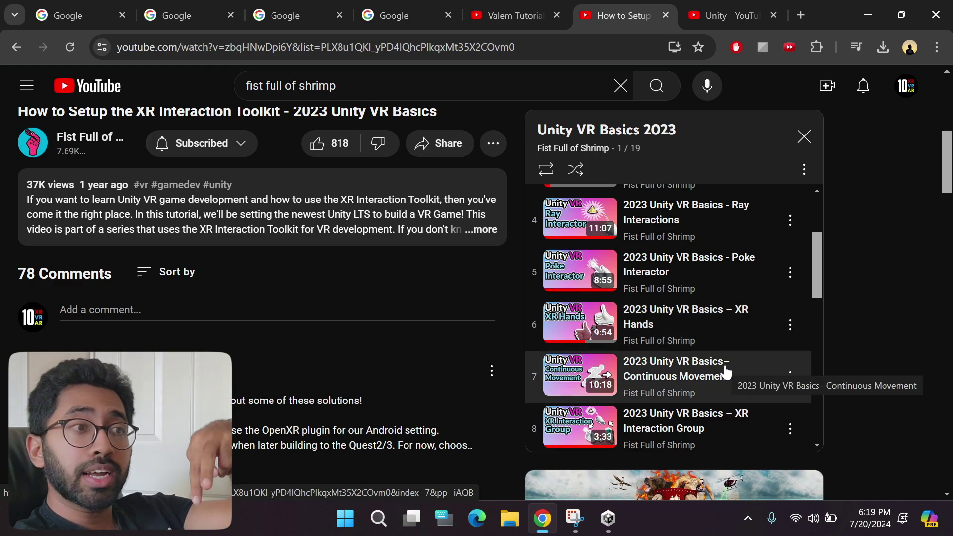
pyautogui.scroll(-2, 726, 365)
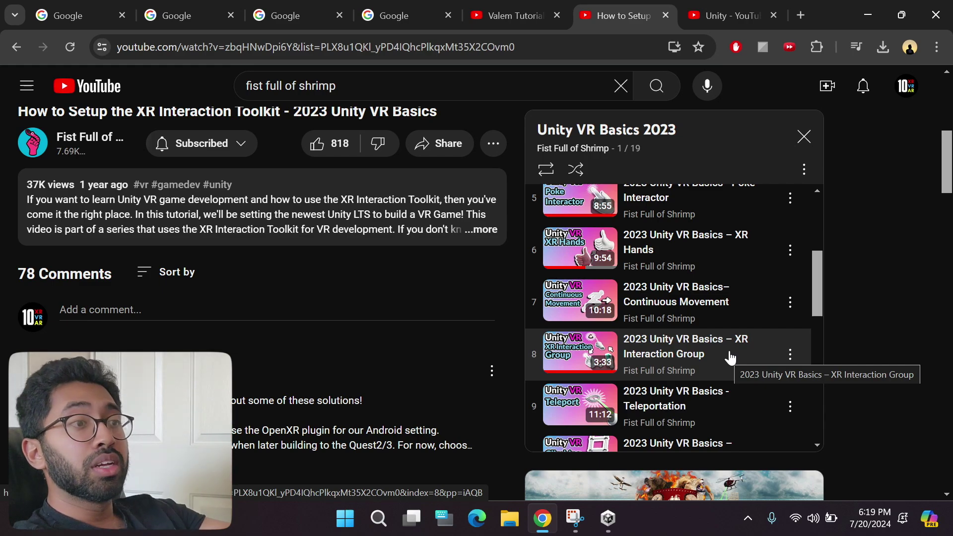
pyautogui.scroll(-2, 726, 361)
pyautogui.scroll(-2, 720, 358)
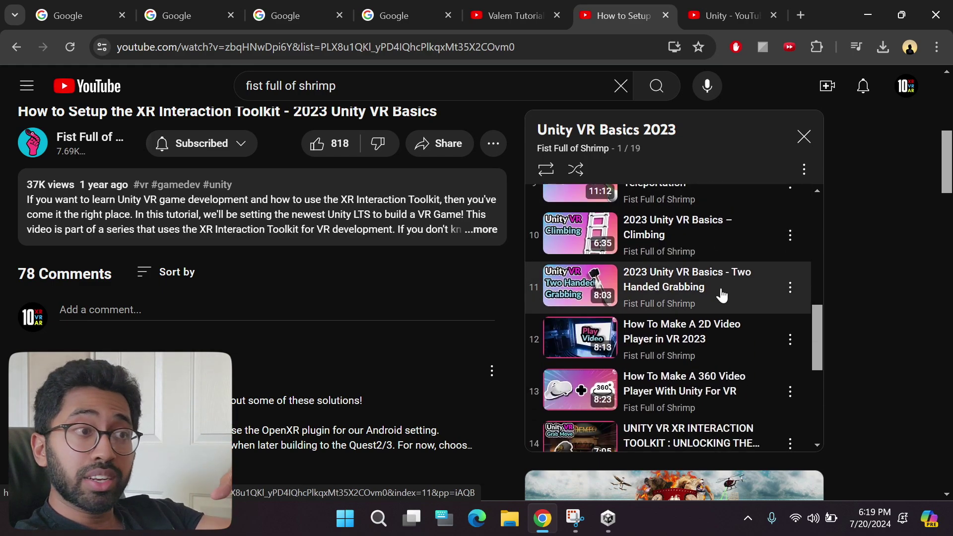
pyautogui.scroll(-4, 722, 296)
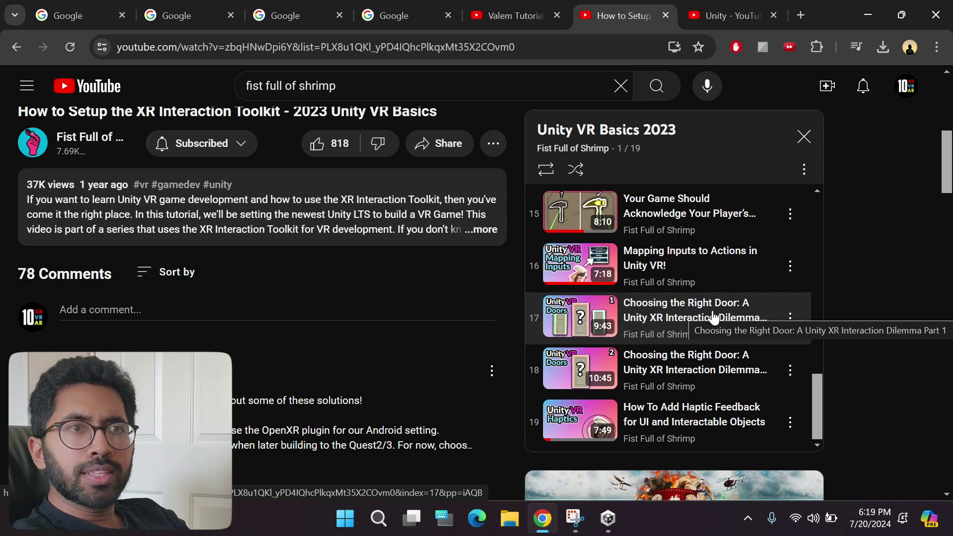
pyautogui.scroll(15, 714, 317)
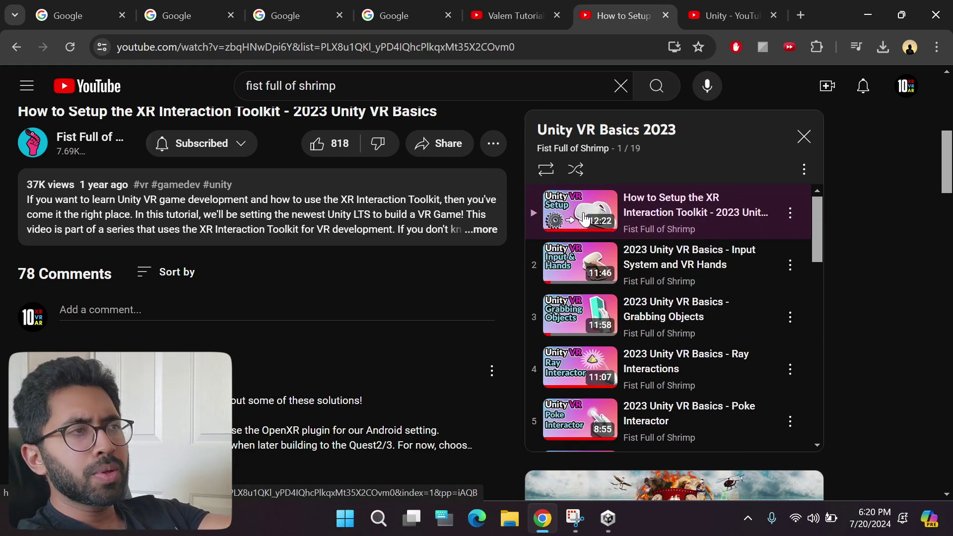
pyautogui.scroll(-6, 586, 223)
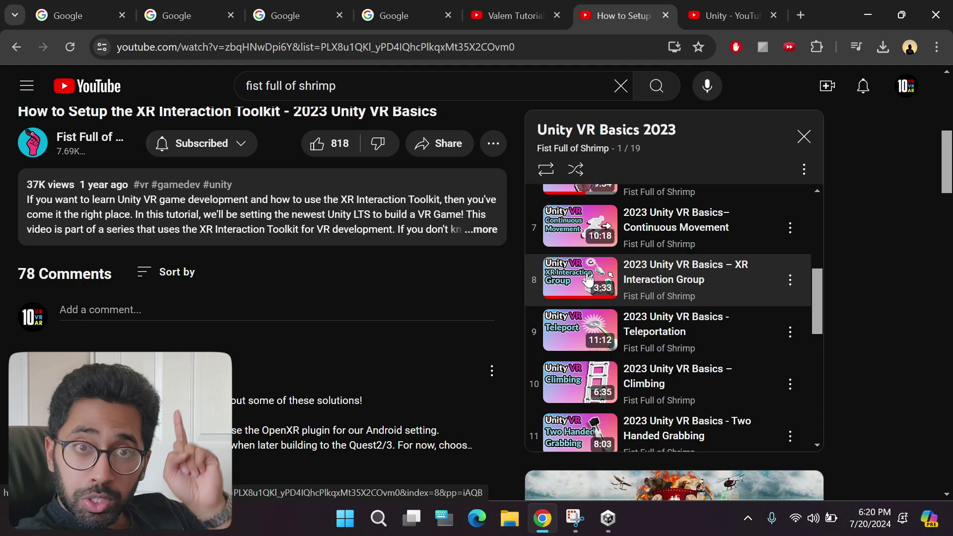
# - Switch to the Unity channel's video and scroll down to its comments
pyautogui.click(726, 12)
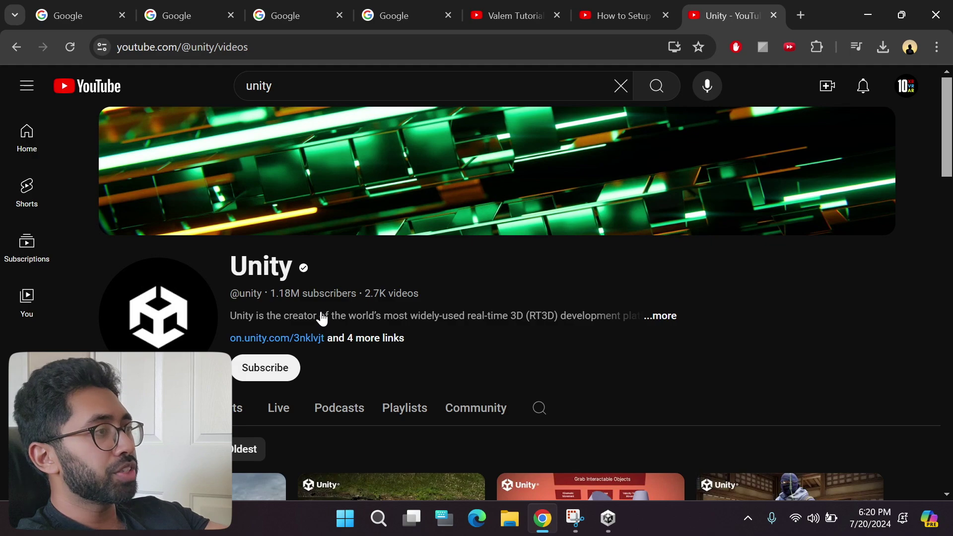
pyautogui.scroll(-4, 317, 318)
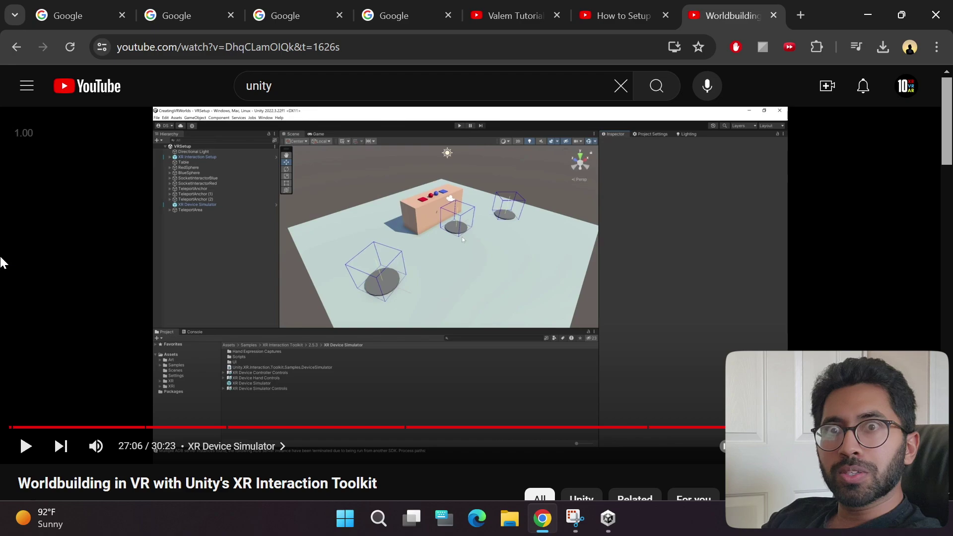
pyautogui.scroll(-7, 60, 252)
pyautogui.scroll(-5, 60, 252)
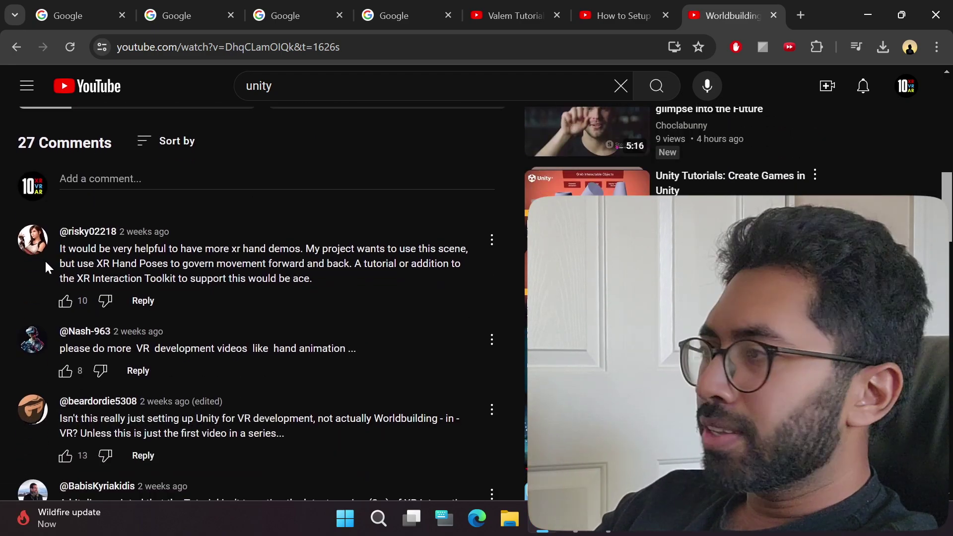
pyautogui.scroll(-3, 45, 259)
pyautogui.scroll(-2, 44, 255)
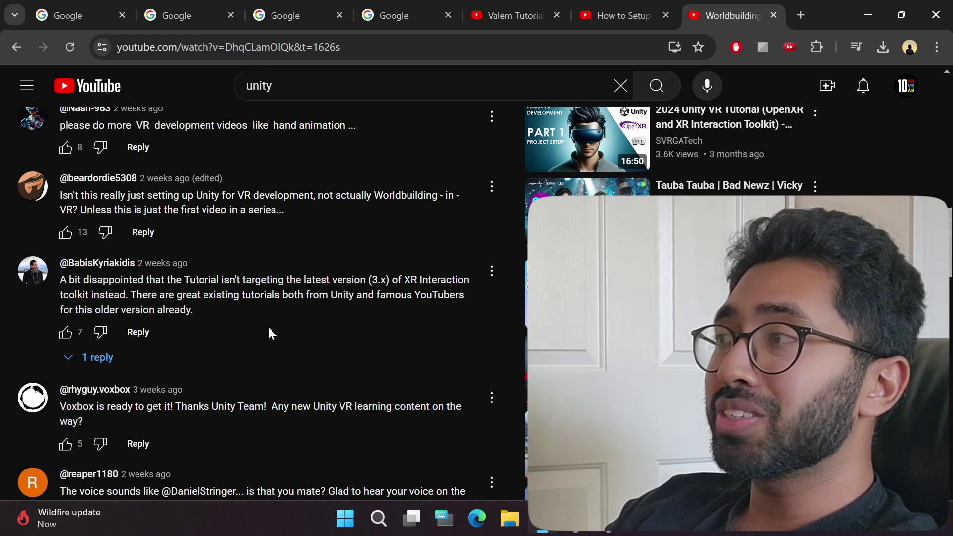
pyautogui.scroll(-6, 268, 328)
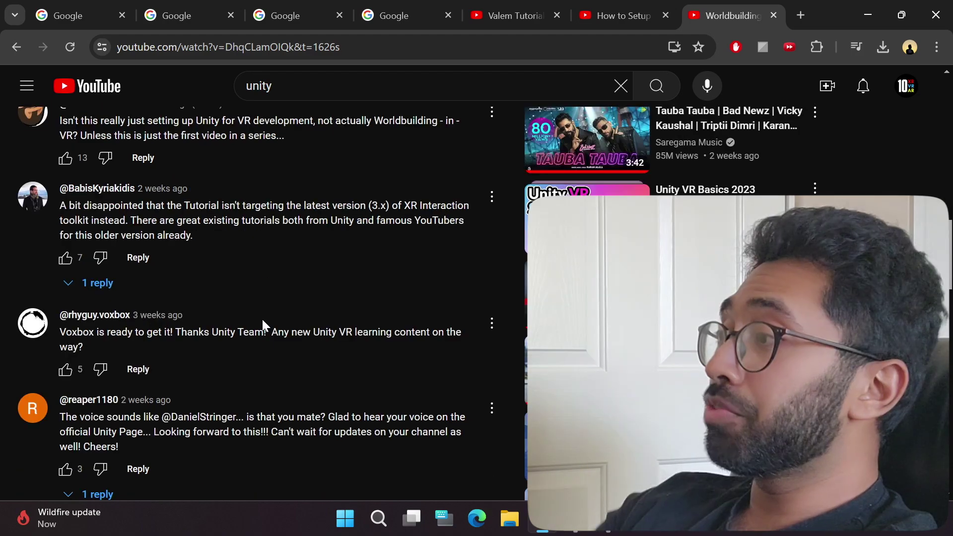
pyautogui.scroll(-7, 249, 308)
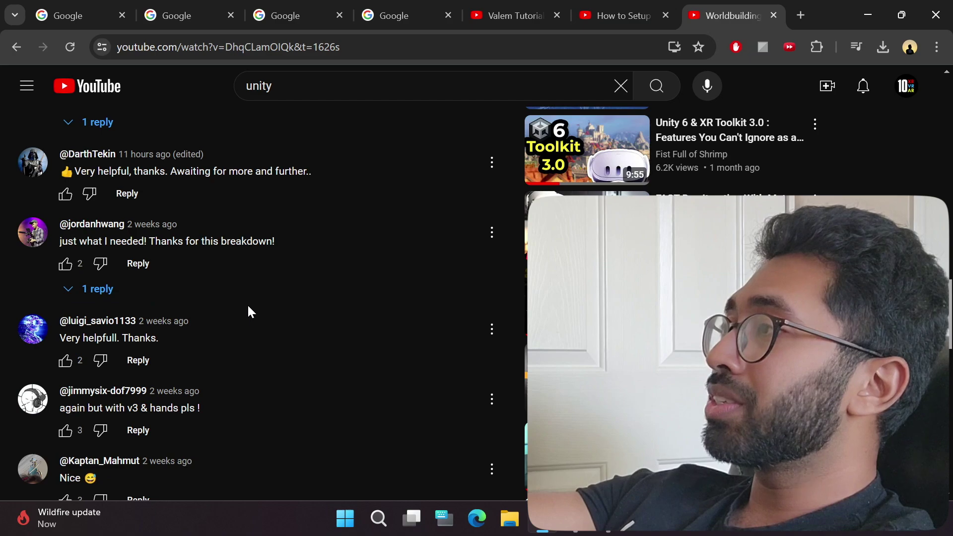
# - Highlight comment text, including a comment asking for XR Interaction Toolkit 3.0
pyautogui.moveTo(59, 185); pyautogui.dragTo(201, 185)
pyautogui.click(220, 188)
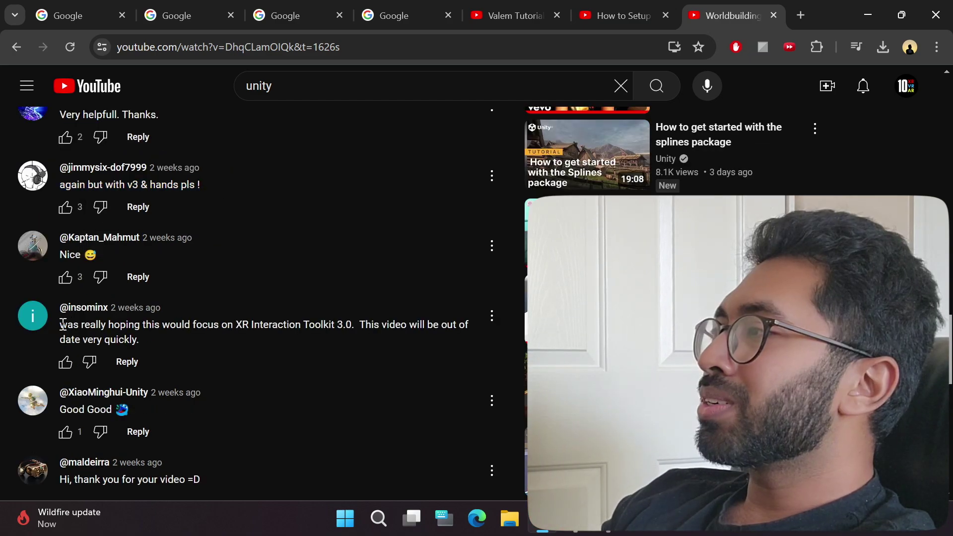
pyautogui.moveTo(63, 325); pyautogui.dragTo(288, 324)
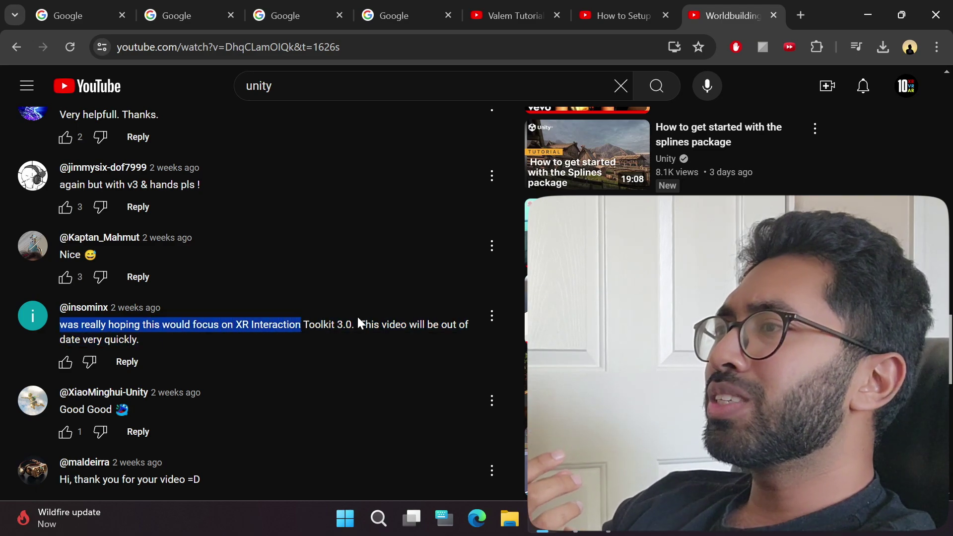
pyautogui.click(363, 320)
pyautogui.moveTo(359, 330); pyautogui.dragTo(346, 335)
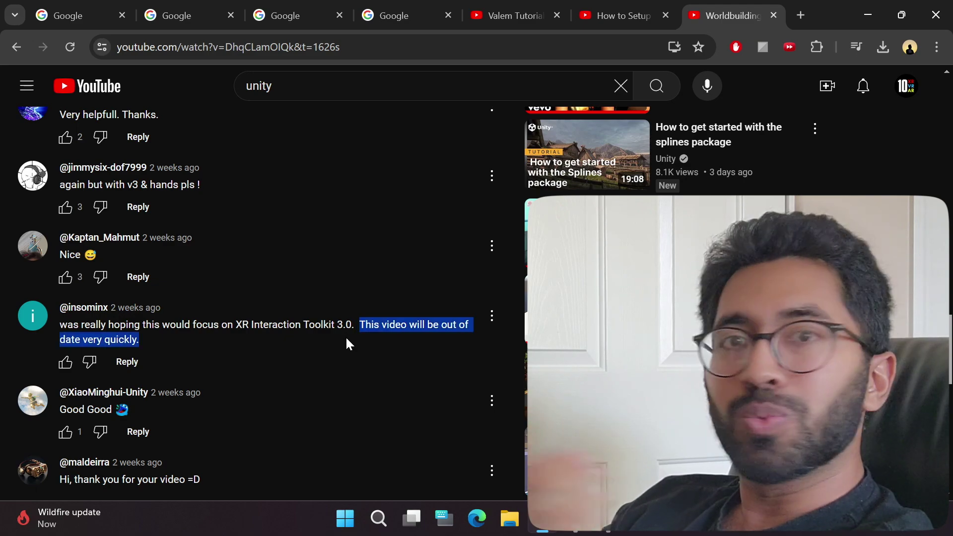
# - Highlight the comment calling the video outdated and its words 'lots of changes'
pyautogui.scroll(-4, 252, 297)
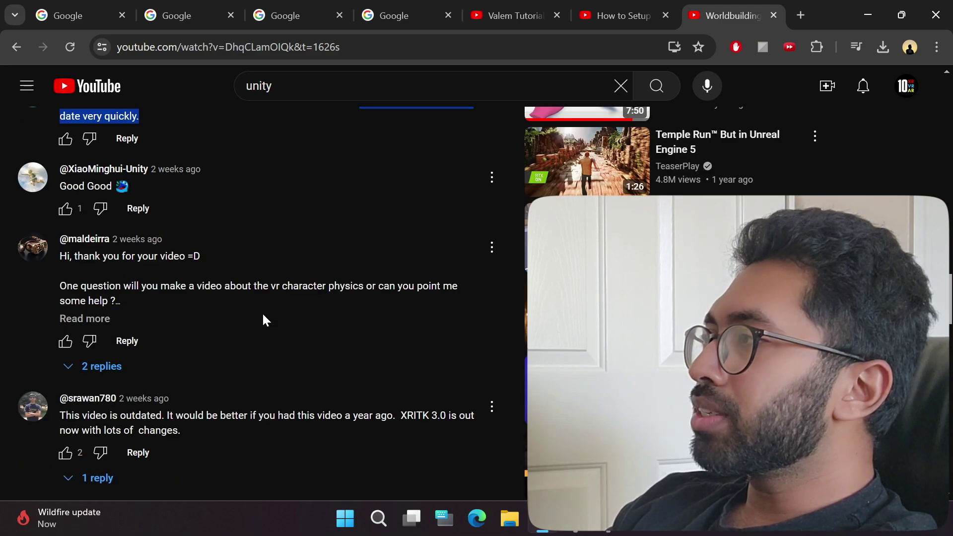
pyautogui.moveTo(59, 415); pyautogui.dragTo(346, 418)
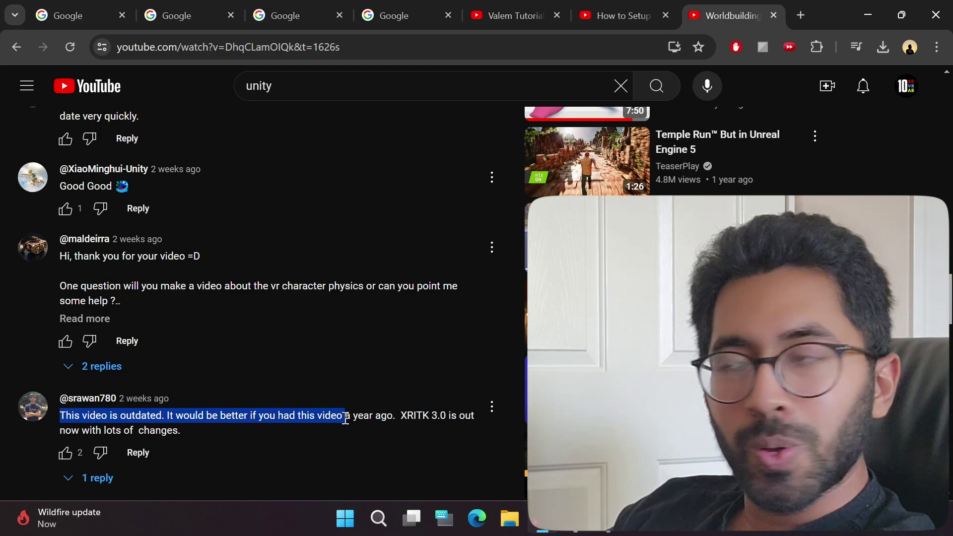
pyautogui.click(402, 416)
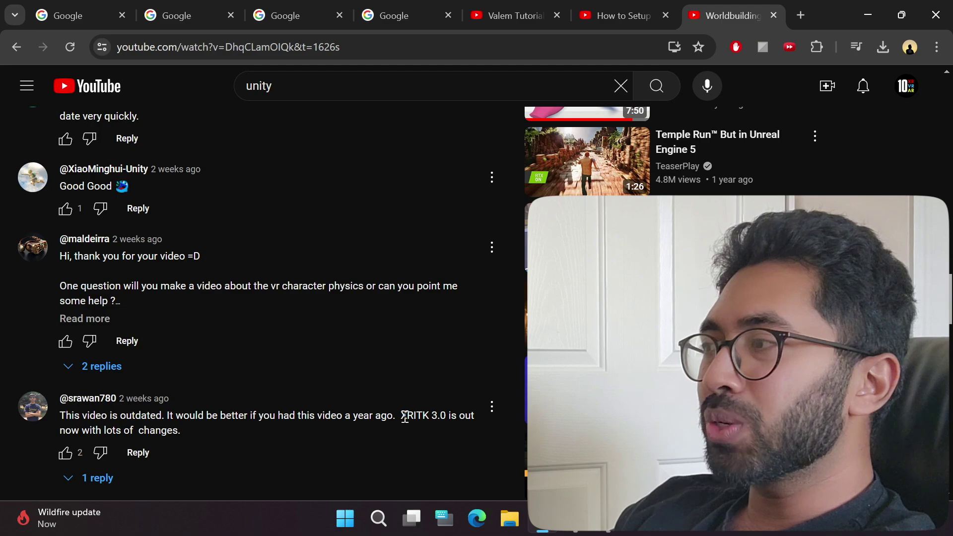
pyautogui.moveTo(107, 430); pyautogui.dragTo(198, 432)
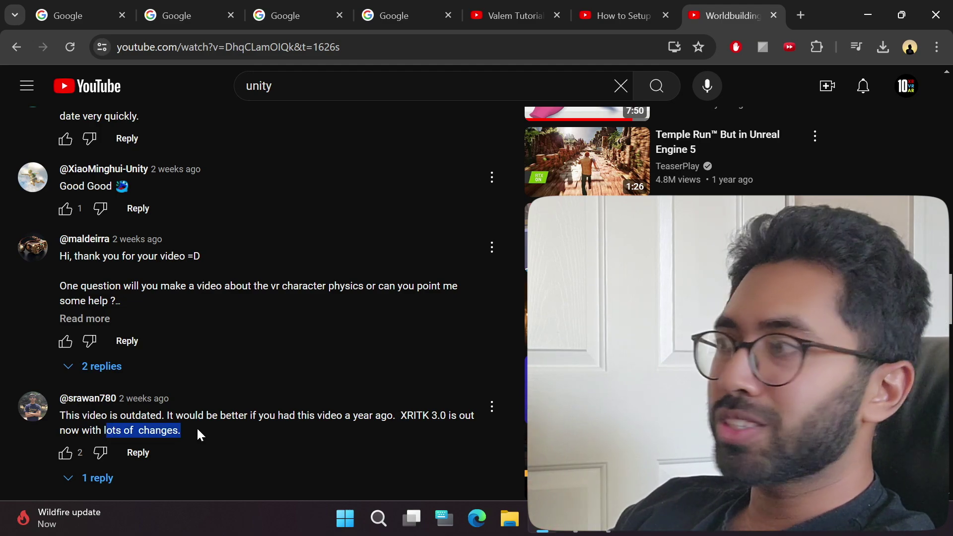
pyautogui.click(206, 433)
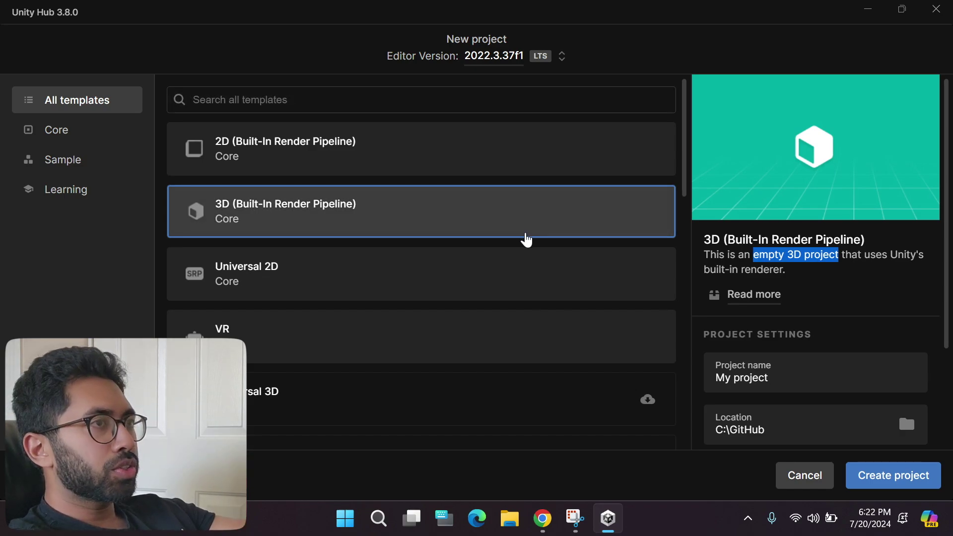
# - Search templates for 'vr', preview VR and VR Multiplayer, and pick the VR Core template
pyautogui.scroll(-5, 525, 241)
pyautogui.scroll(-3, 531, 283)
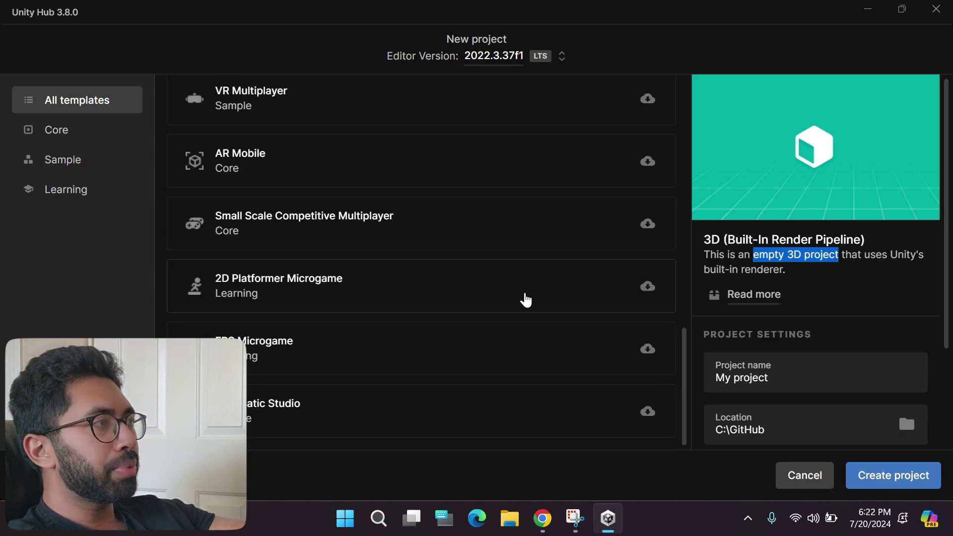
pyautogui.scroll(10, 525, 298)
pyautogui.click(266, 100)
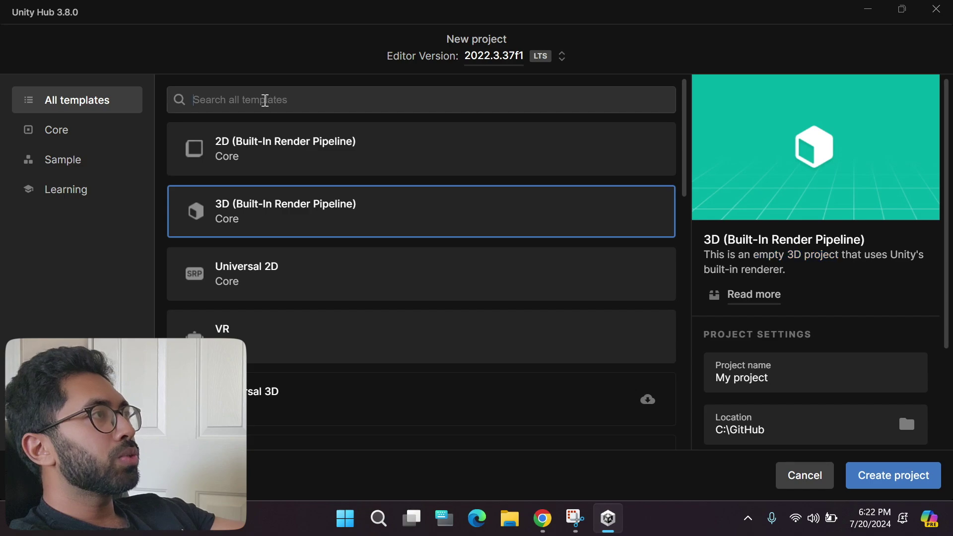
pyautogui.write('vr')
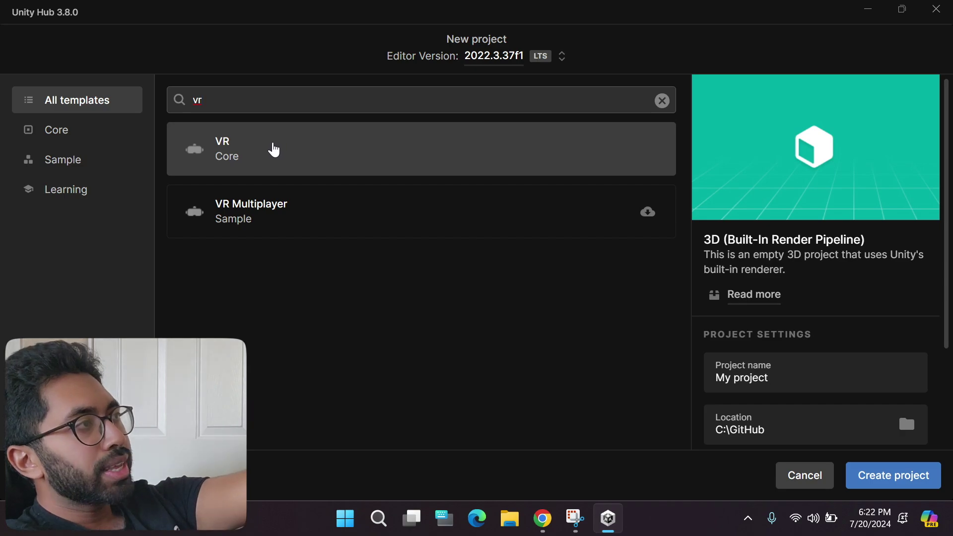
pyautogui.click(273, 149)
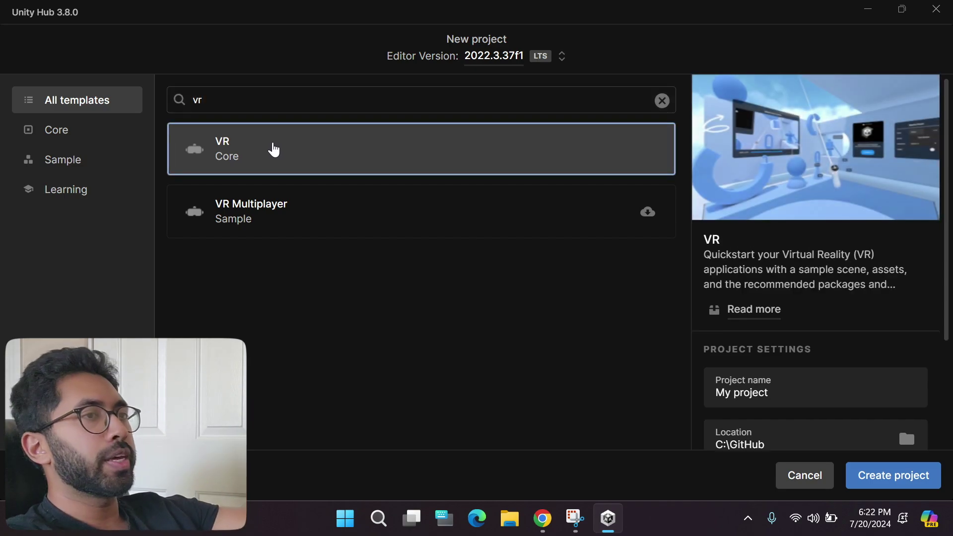
pyautogui.click(390, 216)
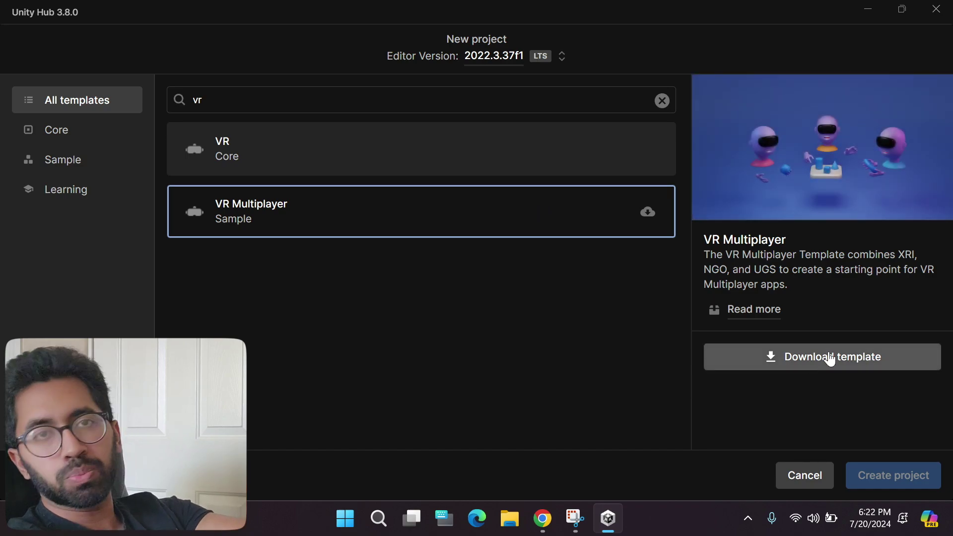
pyautogui.click(485, 153)
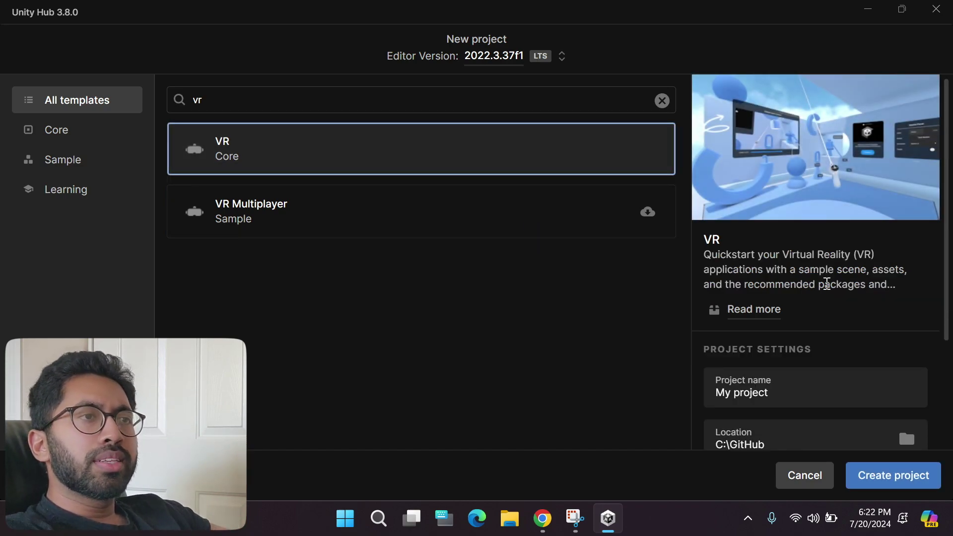
# - Name the project VRYT and create it
pyautogui.moveTo(781, 399); pyautogui.dragTo(705, 401)
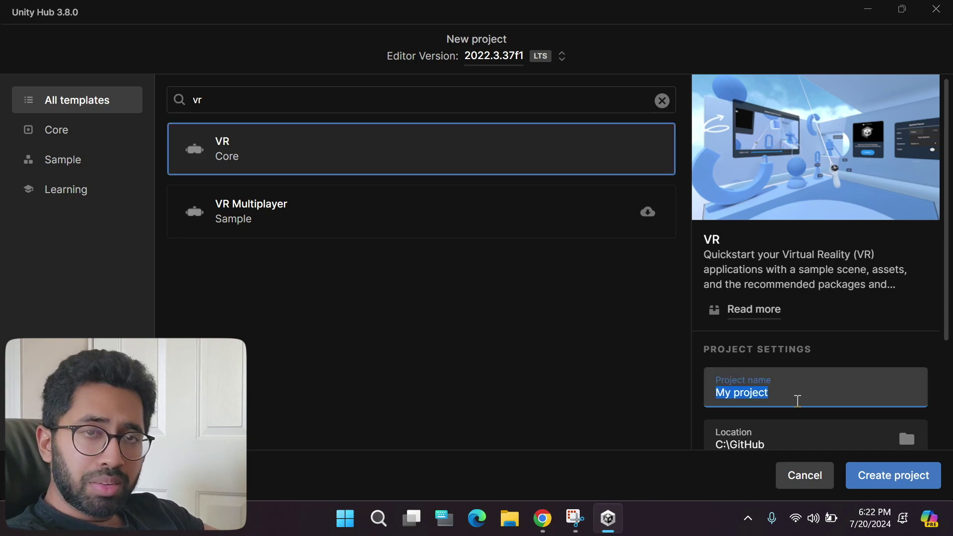
pyautogui.write('VR')
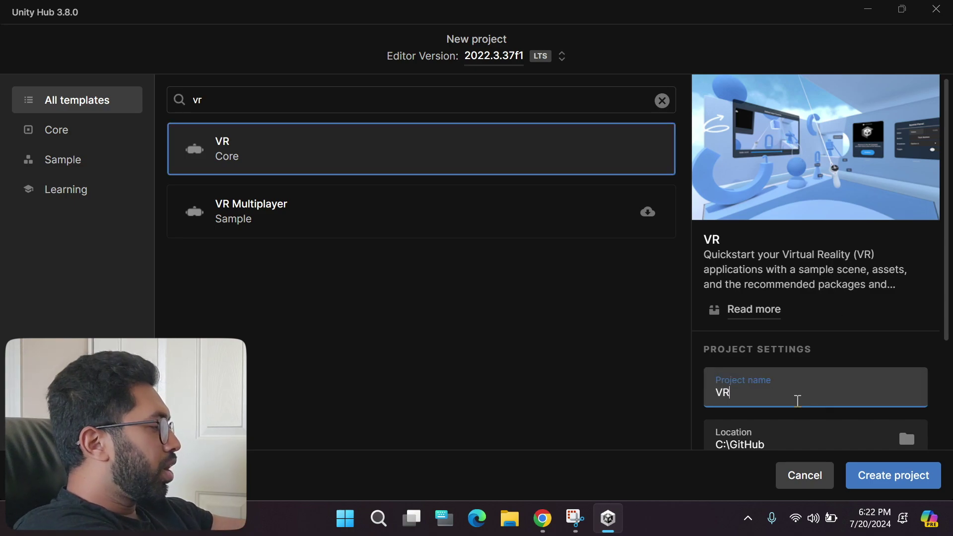
pyautogui.write('YT')
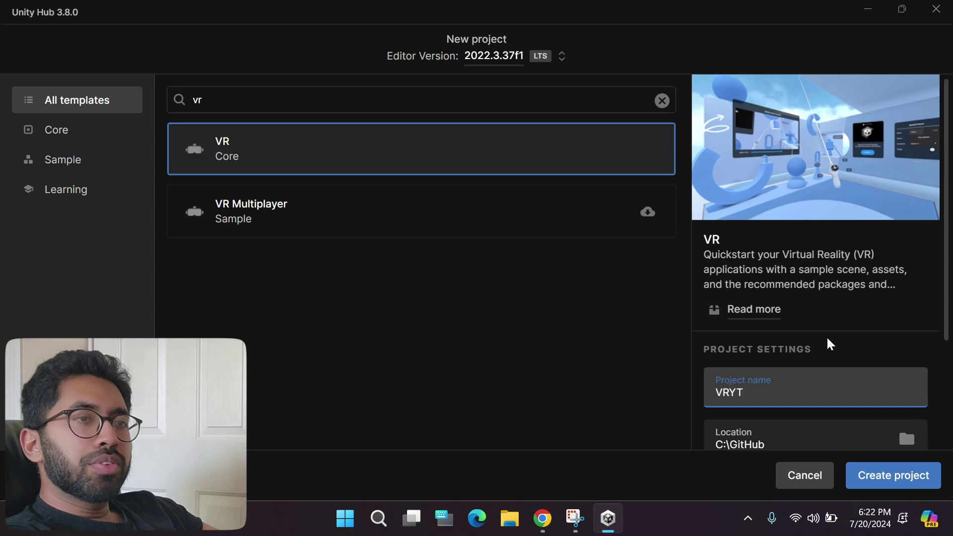
pyautogui.scroll(-3, 828, 345)
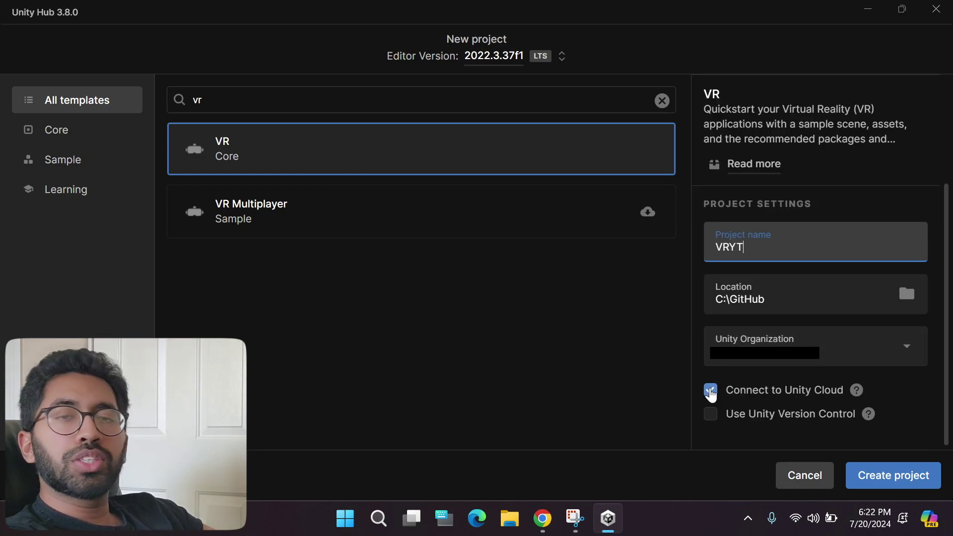
pyautogui.scroll(3, 707, 357)
pyautogui.click(892, 475)
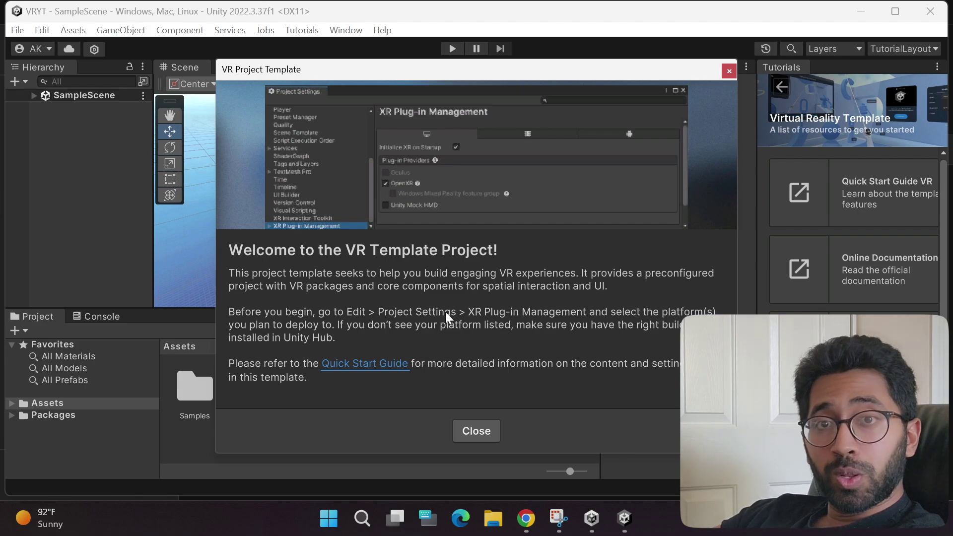
# - Close the VR template welcome window and dock Tutorials beside the Inspector, showing the Inspector
pyautogui.click(475, 431)
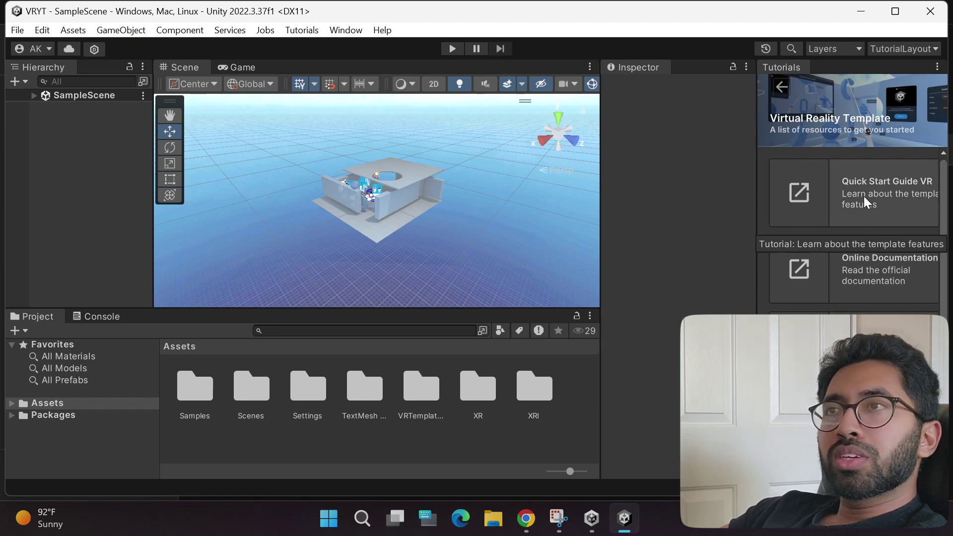
pyautogui.moveTo(779, 67); pyautogui.dragTo(705, 67)
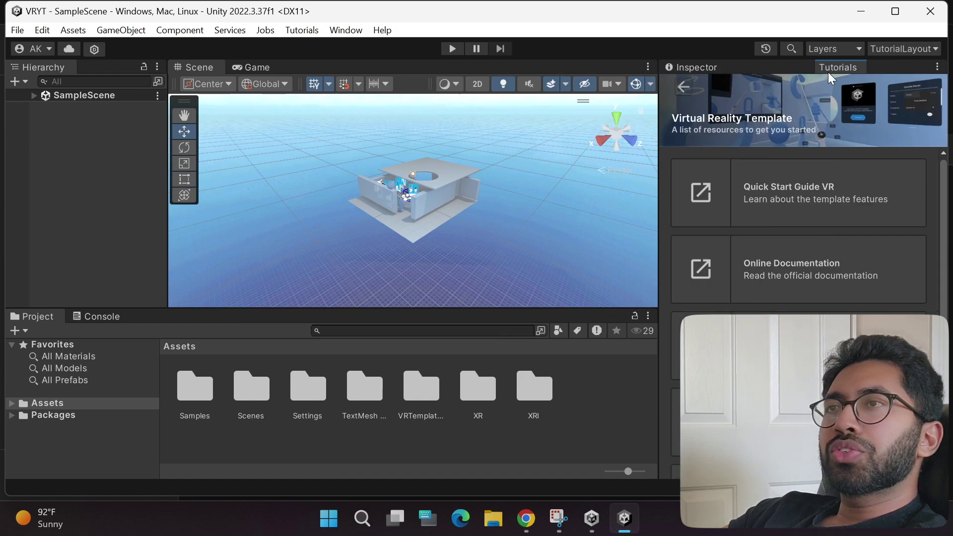
pyautogui.click(693, 70)
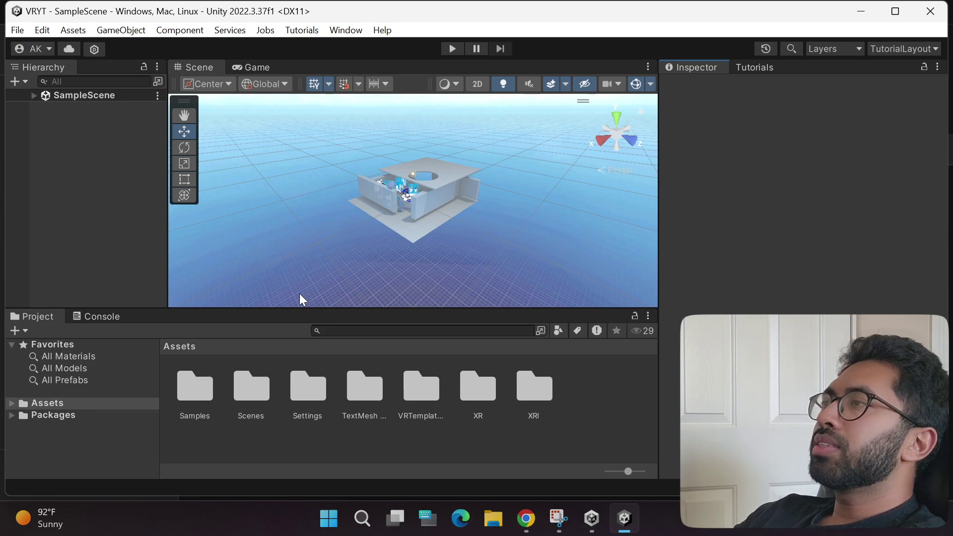
# - Expand SampleScene to reveal XR Origin, Interactables, UI, Environment and Lighting, and maximize the editor
pyautogui.scroll(3, 420, 198)
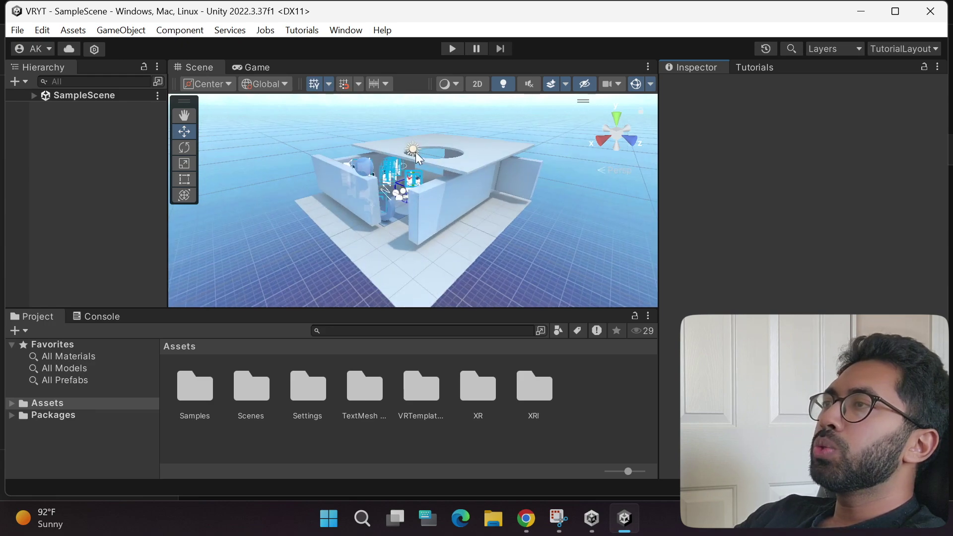
pyautogui.scroll(5, 421, 160)
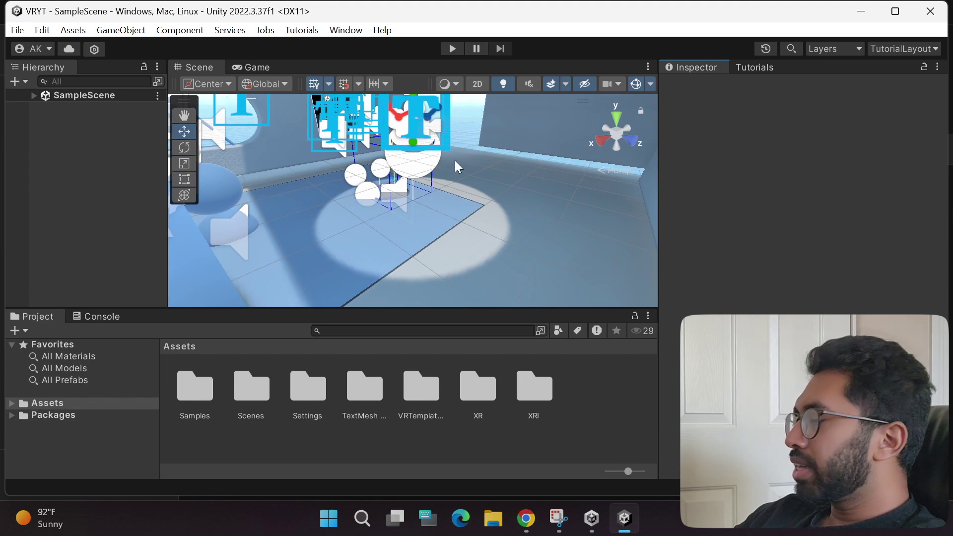
pyautogui.scroll(-2, 455, 160)
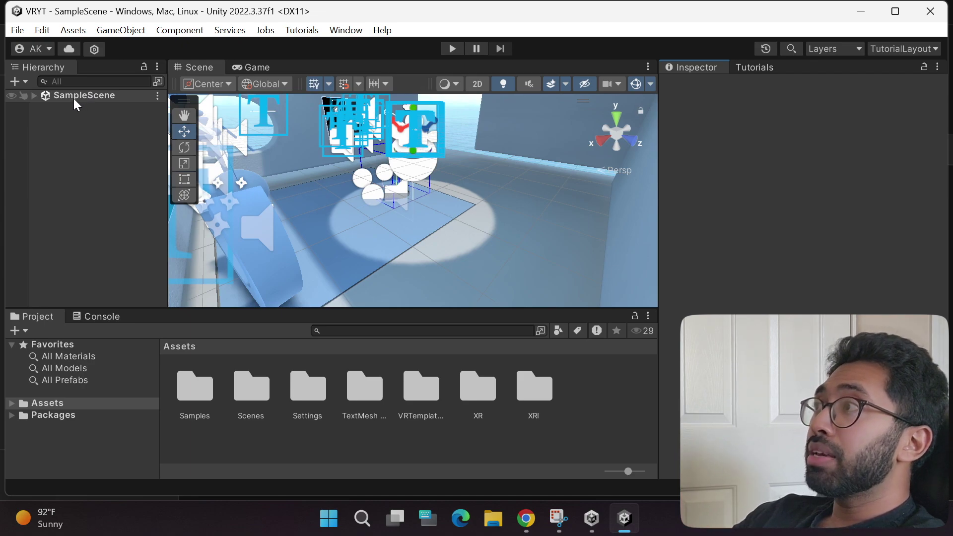
pyautogui.click(34, 98)
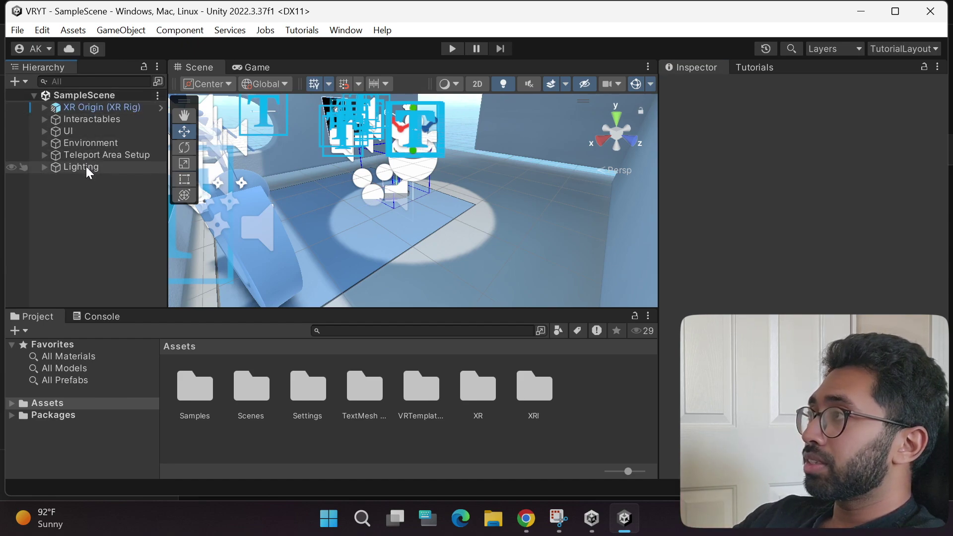
pyautogui.press('super+Up')
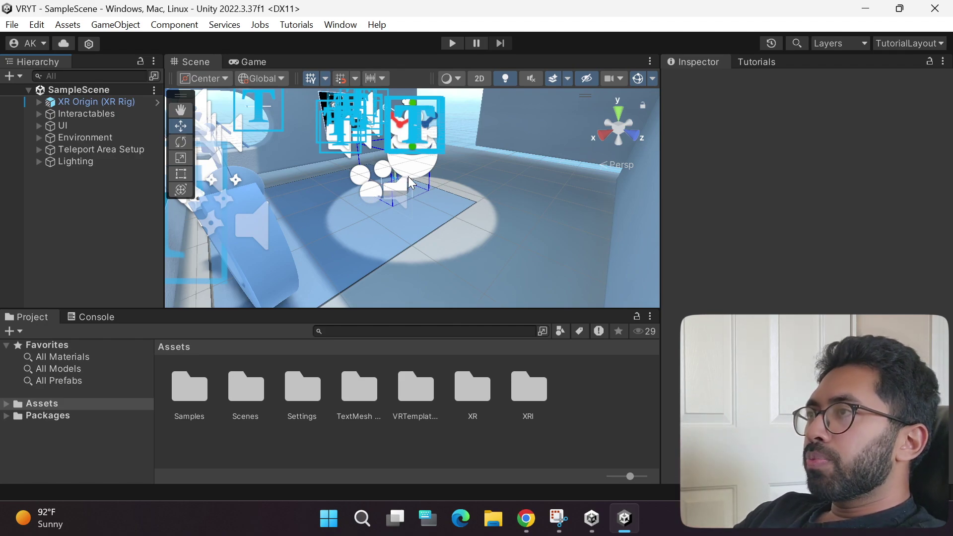
# - Fly the scene camera through the room, ending close to the interactables
pyautogui.scroll(2, 410, 172)
pyautogui.scroll(-10, 412, 139)
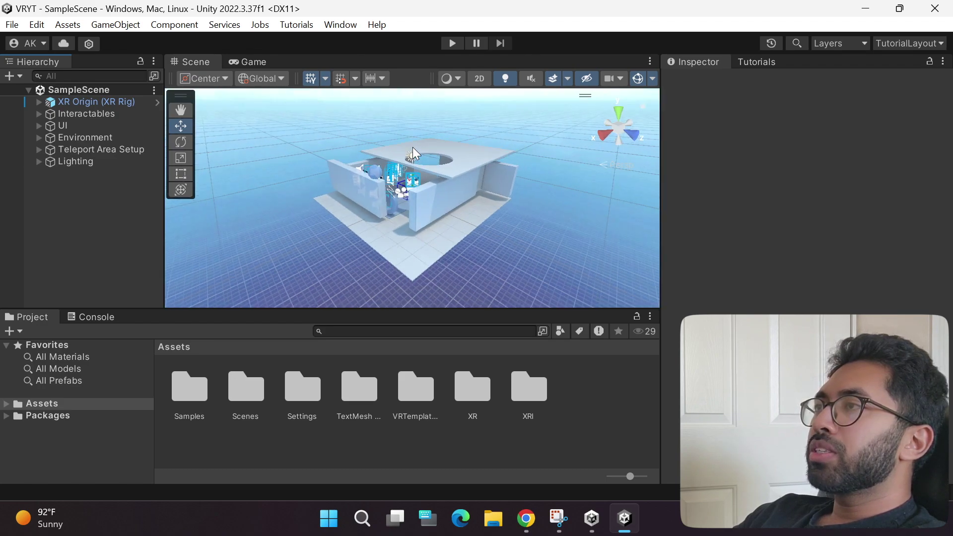
pyautogui.scroll(10, 417, 179)
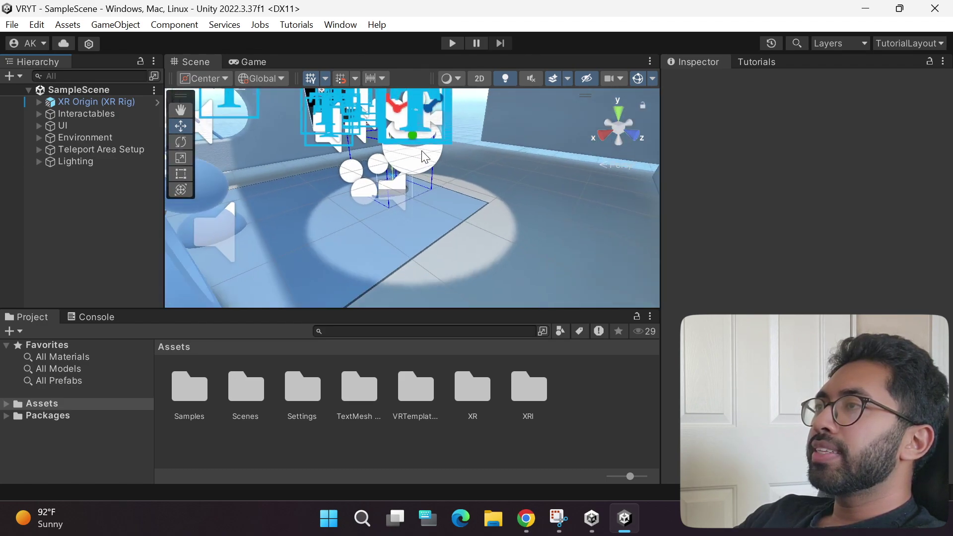
pyautogui.scroll(3, 424, 157)
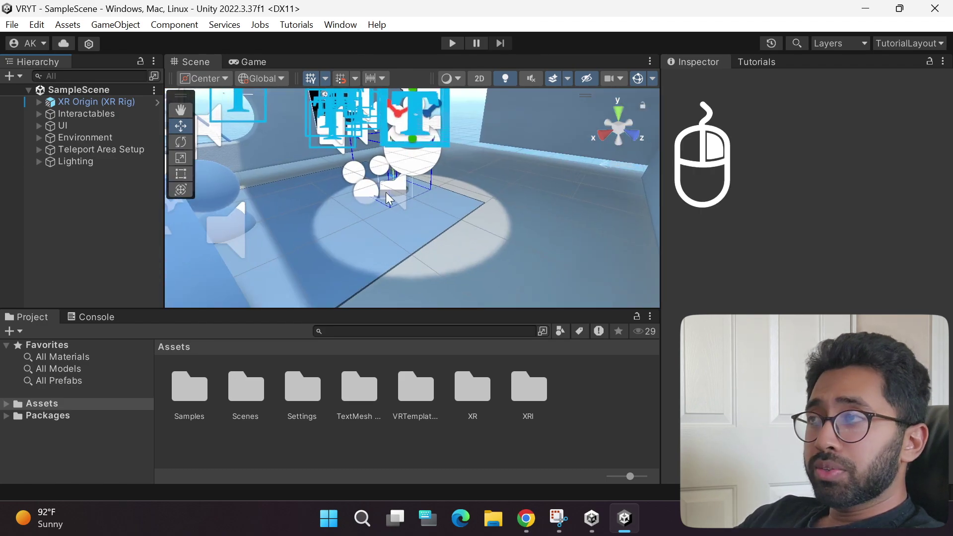
pyautogui.moveTo(388, 198); pyautogui.dragTo(429, 148, button='right')
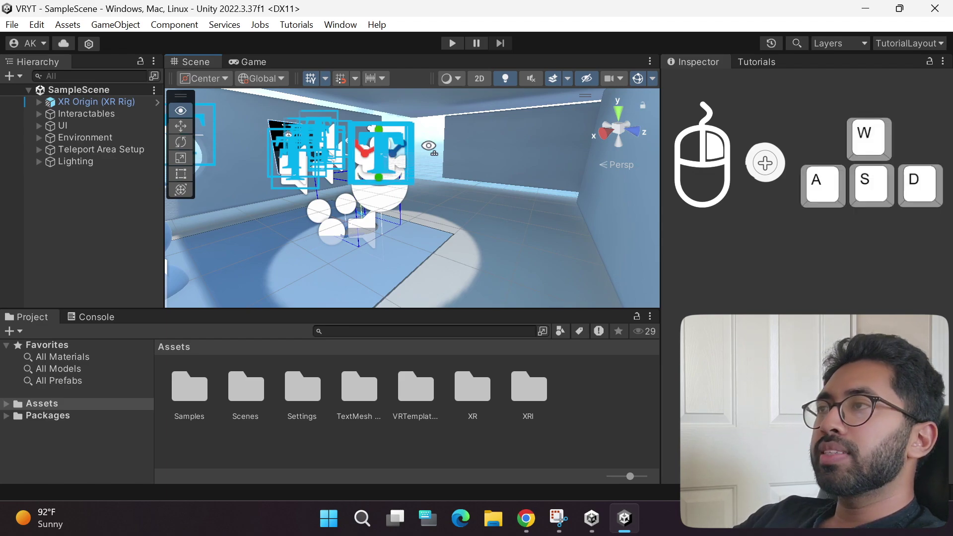
pyautogui.press('w')
pyautogui.moveTo(429, 147); pyautogui.dragTo(738, 108, button='right')
pyautogui.press('s')
pyautogui.press('w')
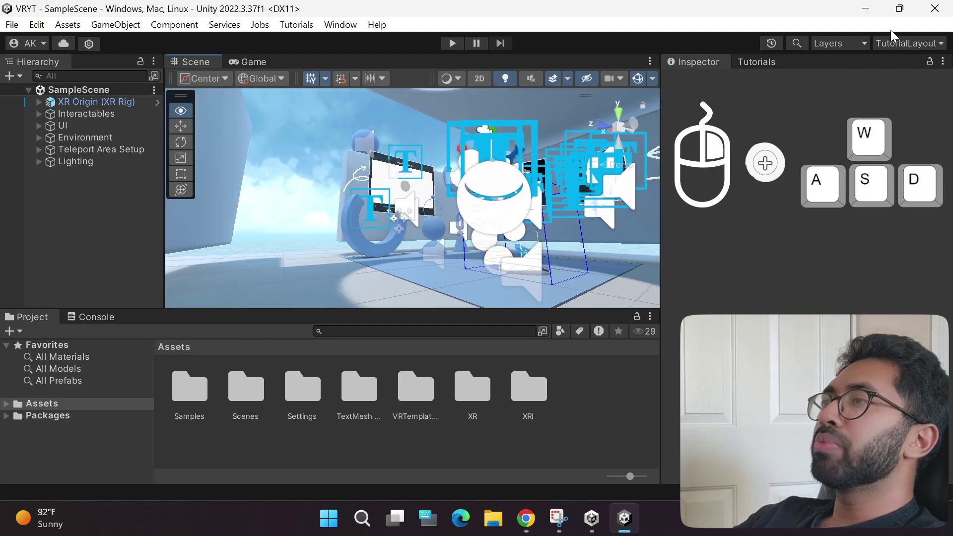
pyautogui.moveTo(901, 28); pyautogui.dragTo(839, 92, button='right')
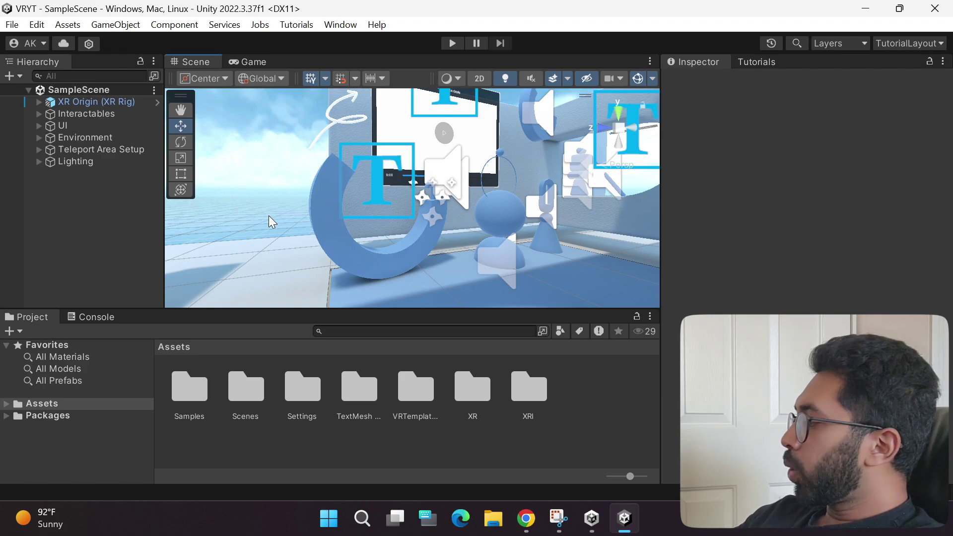
# - Pan the Scene view to reframe the sample scene
pyautogui.press('ctrl')
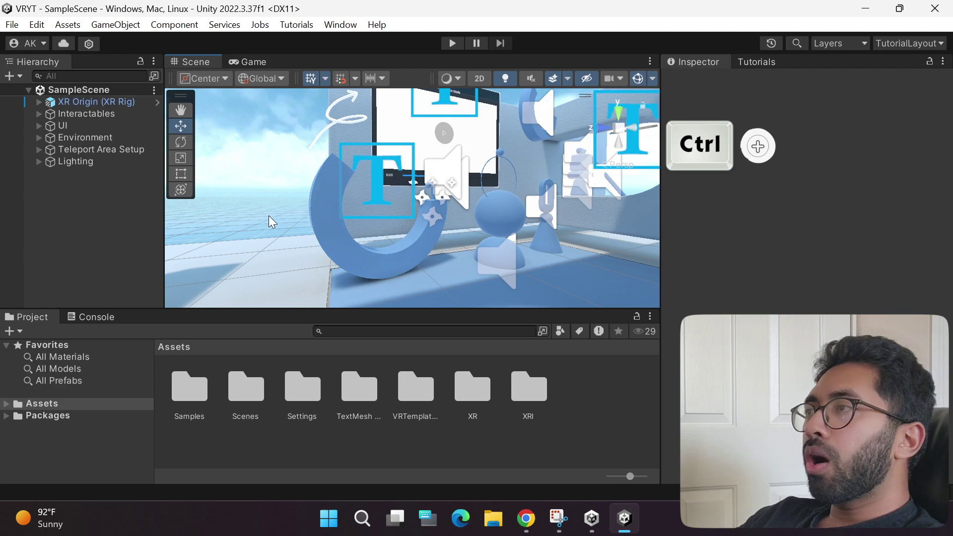
pyautogui.press('alt')
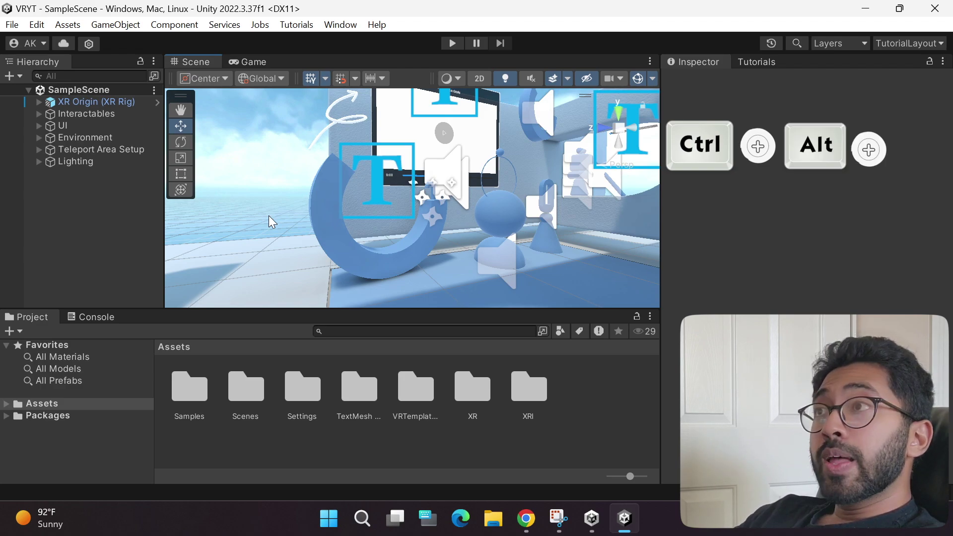
pyautogui.keyDown('ctrl'); pyautogui.keyDown('alt'); pyautogui.click(269, 216); pyautogui.keyUp('alt'); pyautogui.keyUp('ctrl')
pyautogui.keyDown('ctrl'); pyautogui.keyDown('alt'); pyautogui.moveTo(269, 216); pyautogui.dragTo(264, 238); pyautogui.keyUp('alt'); pyautogui.keyUp('ctrl')
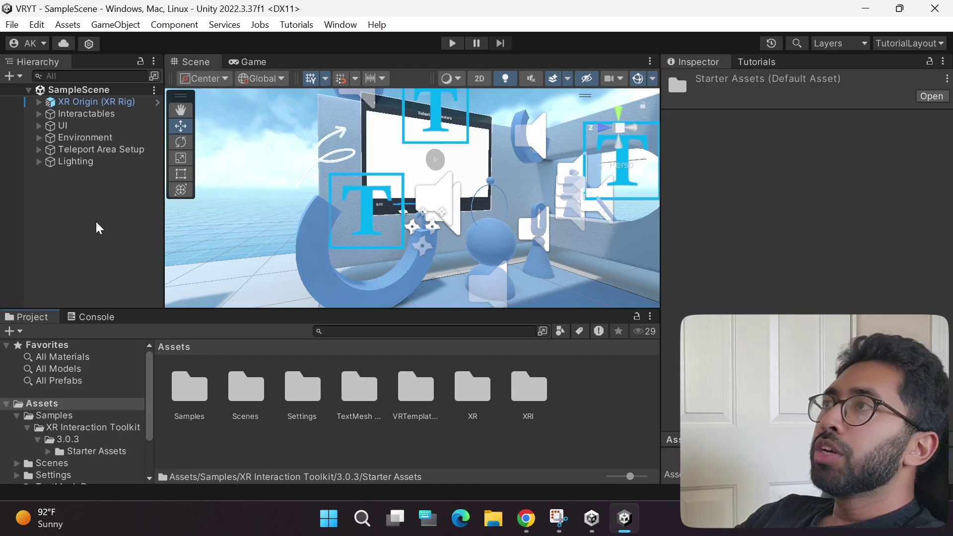
# - Open Package Manager on XR Interaction Toolkit and check its version history, with 3.0.3 installed
pyautogui.click(340, 24)
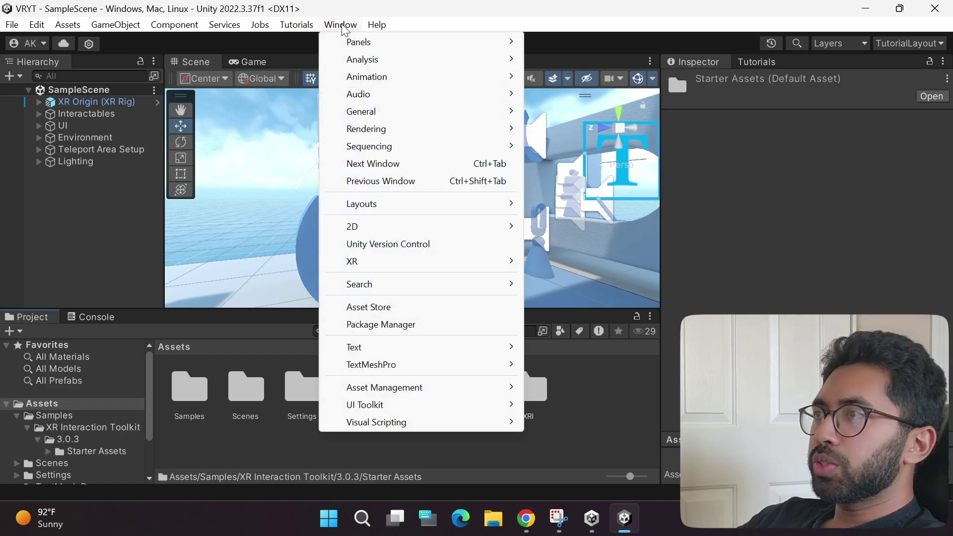
pyautogui.click(424, 324)
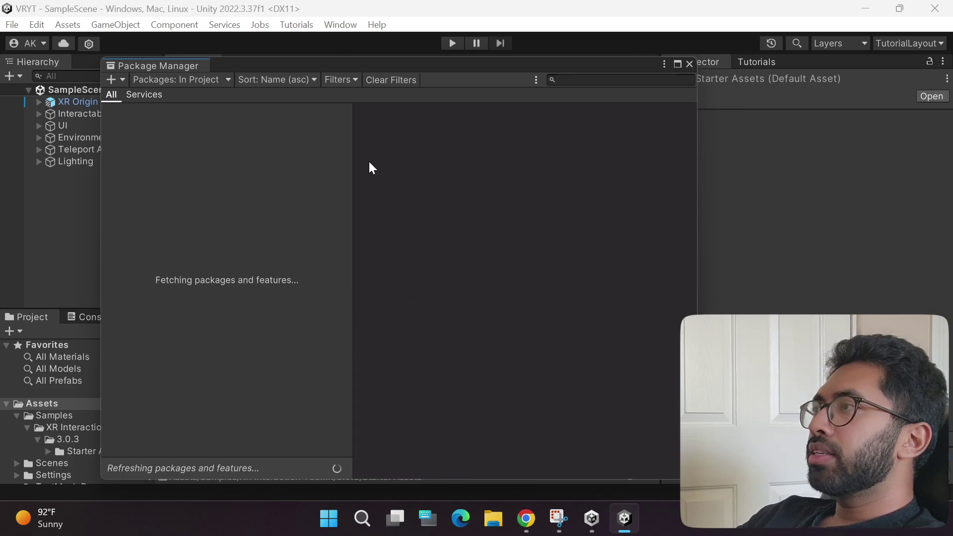
pyautogui.scroll(-5, 223, 223)
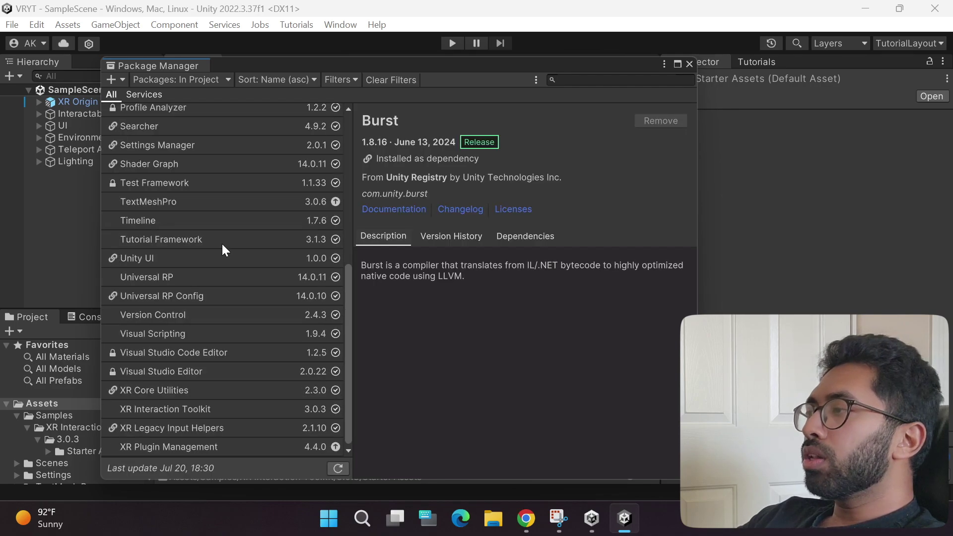
pyautogui.click(225, 406)
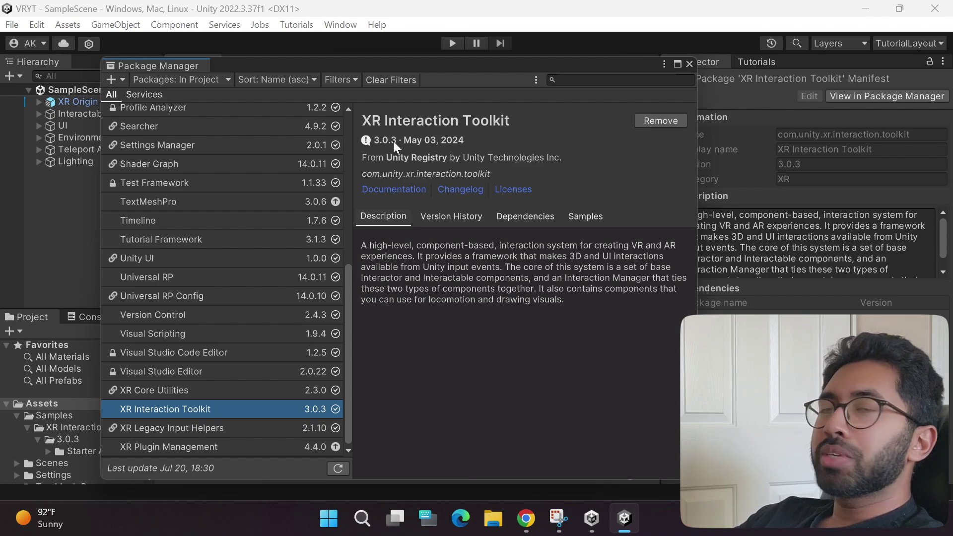
pyautogui.click(449, 215)
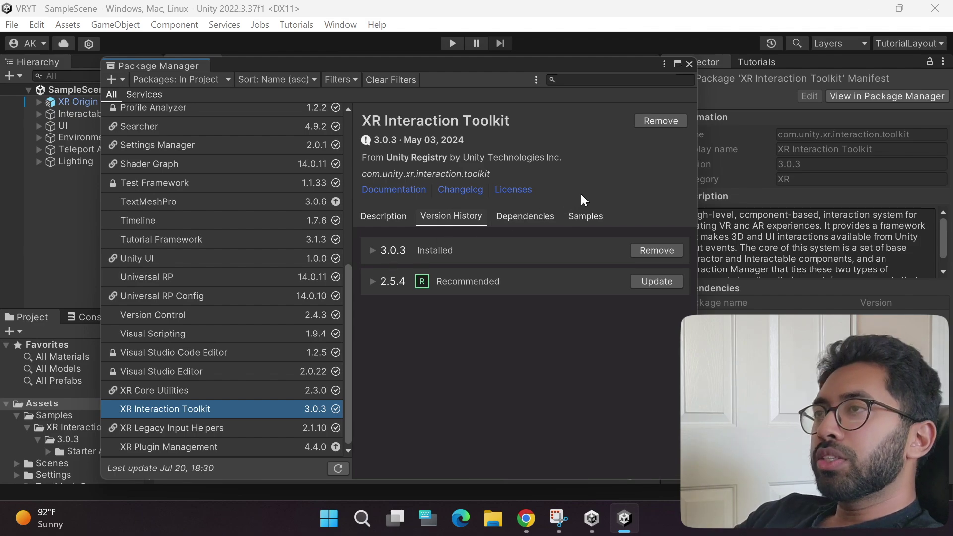
# - Show the toolkit's samples: Starter Assets imported, Hands Interaction Demo and AR Starter Assets available
pyautogui.click(584, 219)
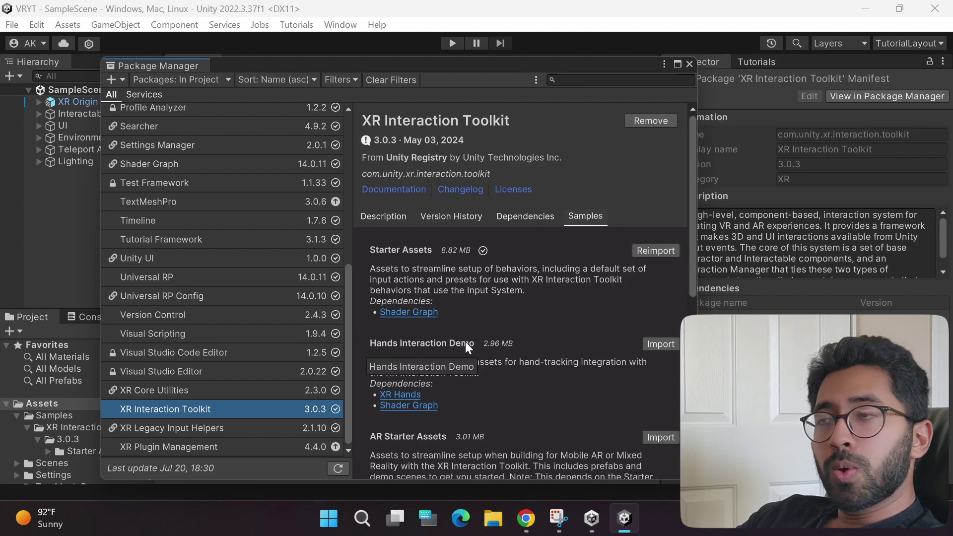
# - Import the Hands Interaction Demo sample and dismiss the validation settings that pop up
pyautogui.click(661, 344)
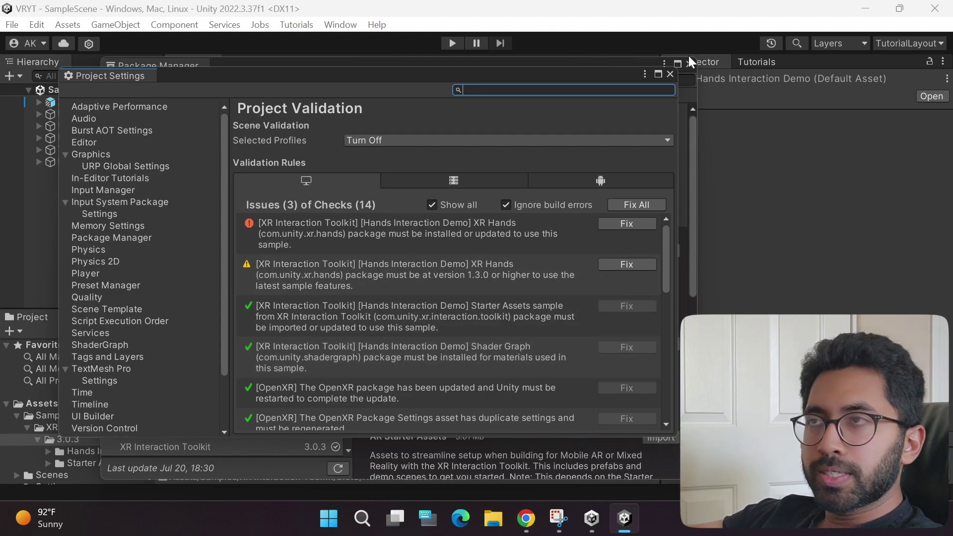
pyautogui.click(670, 74)
pyautogui.scroll(-2, 531, 300)
pyautogui.scroll(-2, 526, 300)
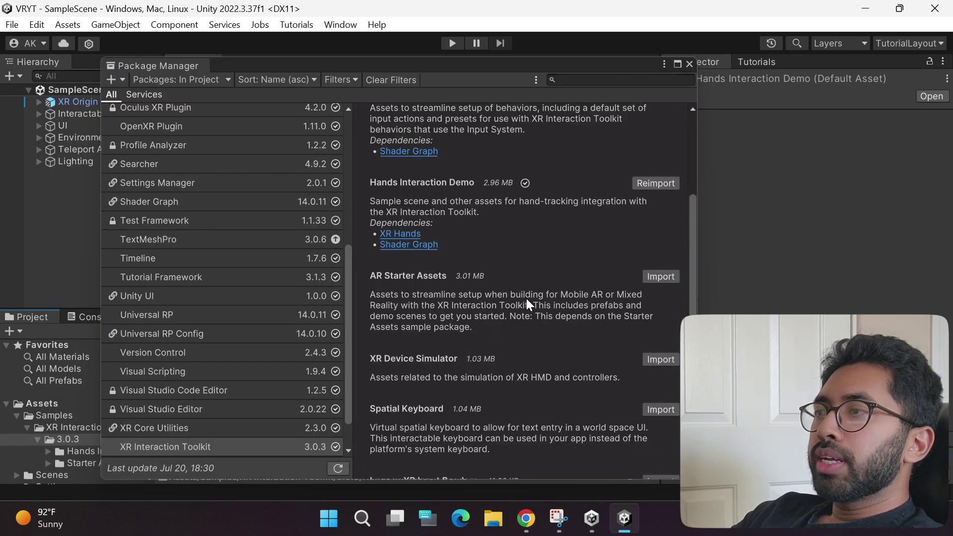
# - Import the XR Device Simulator and Spatial Keyboard samples, then close the Package Manager
pyautogui.click(659, 358)
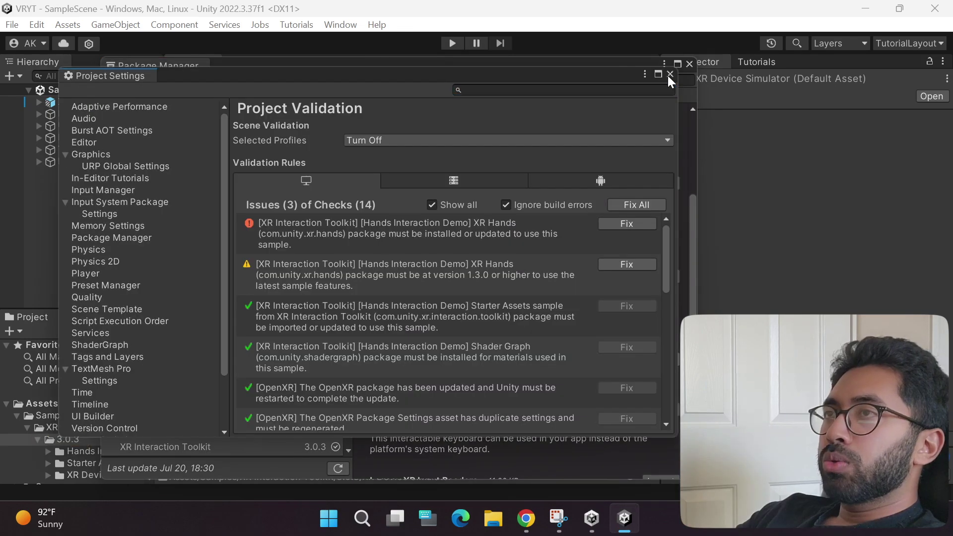
pyautogui.click(668, 76)
pyautogui.scroll(-2, 643, 325)
pyautogui.scroll(-3, 652, 350)
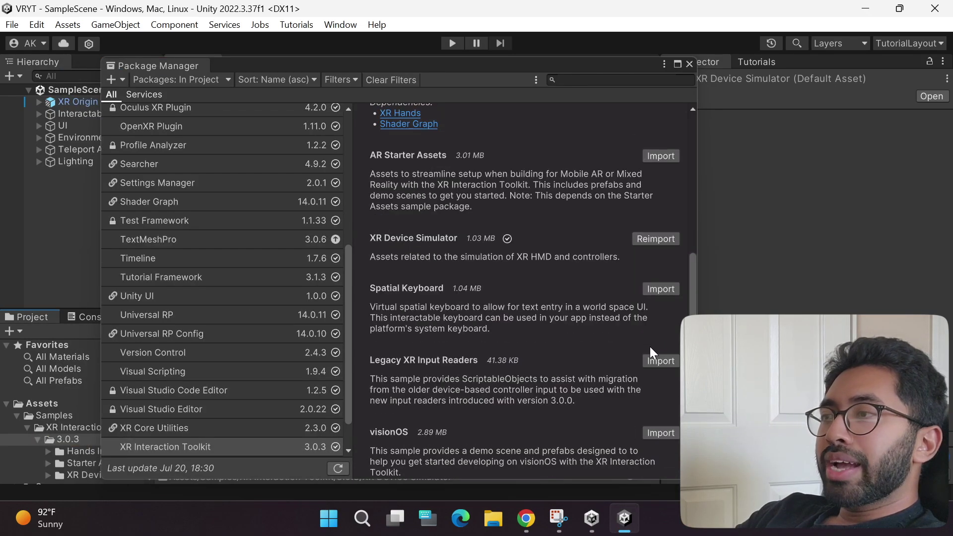
pyautogui.click(661, 289)
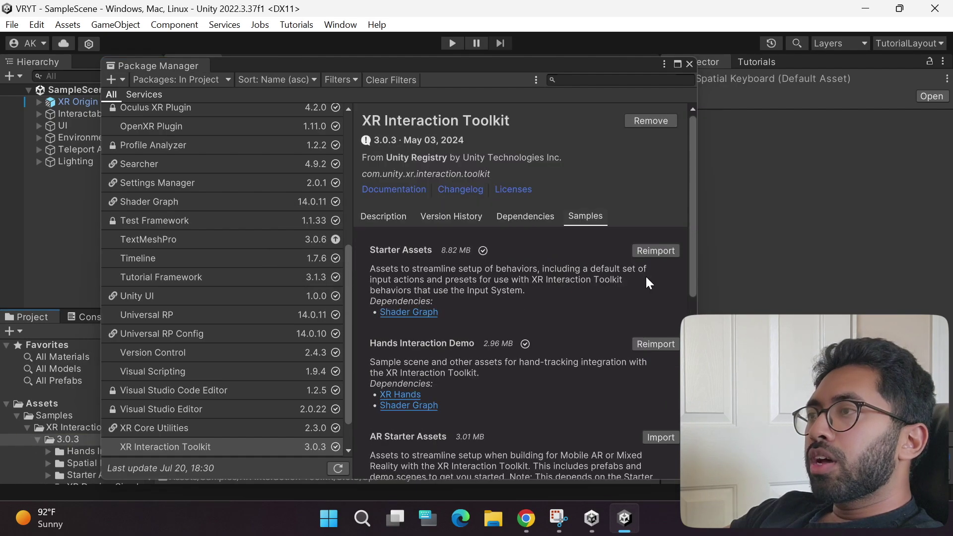
pyautogui.click(689, 64)
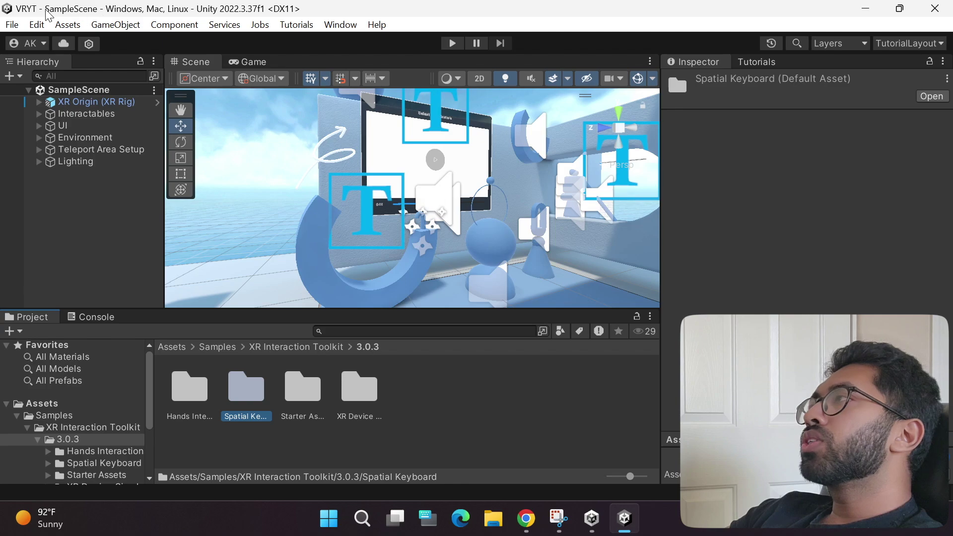
# - Open Project Settings from the Edit menu and scroll the category list toward XR Plug-in Management
pyautogui.click(37, 25)
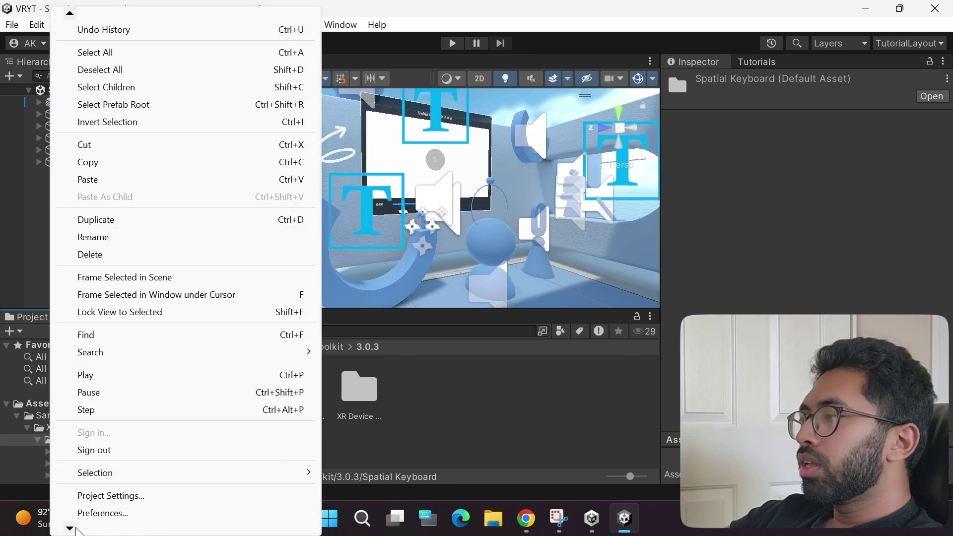
pyautogui.click(124, 454)
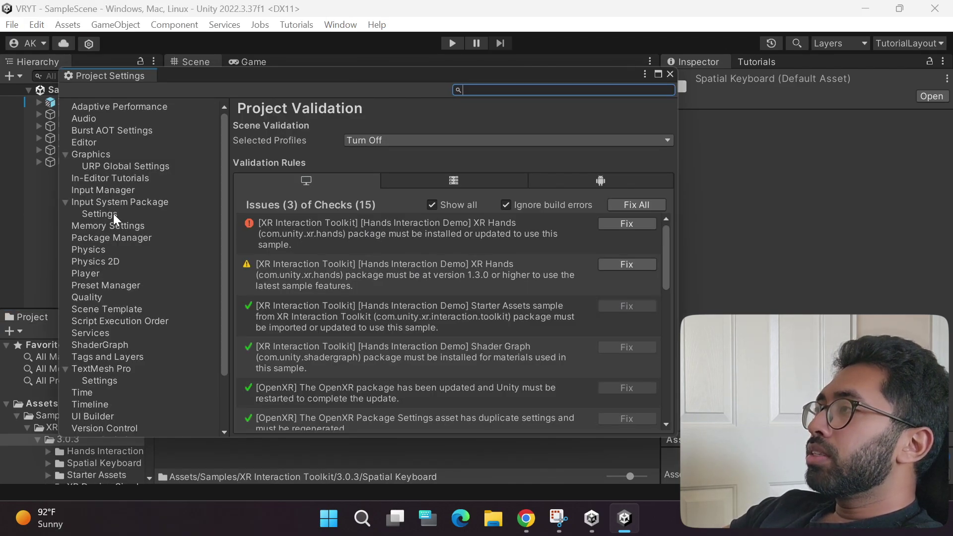
pyautogui.scroll(-3, 117, 216)
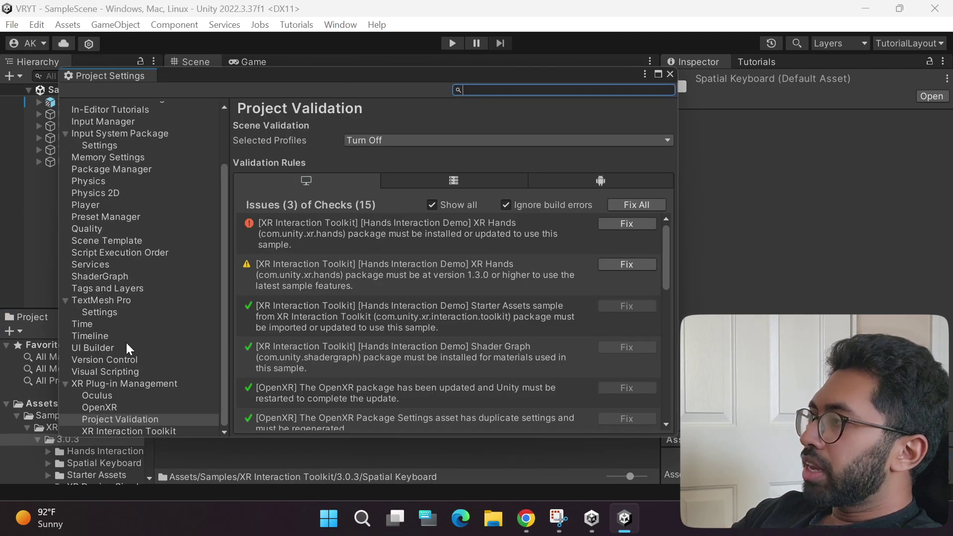
# - Review XR Plug-in Management to confirm OpenXR is enabled on both the Android and desktop tabs
pyautogui.click(133, 388)
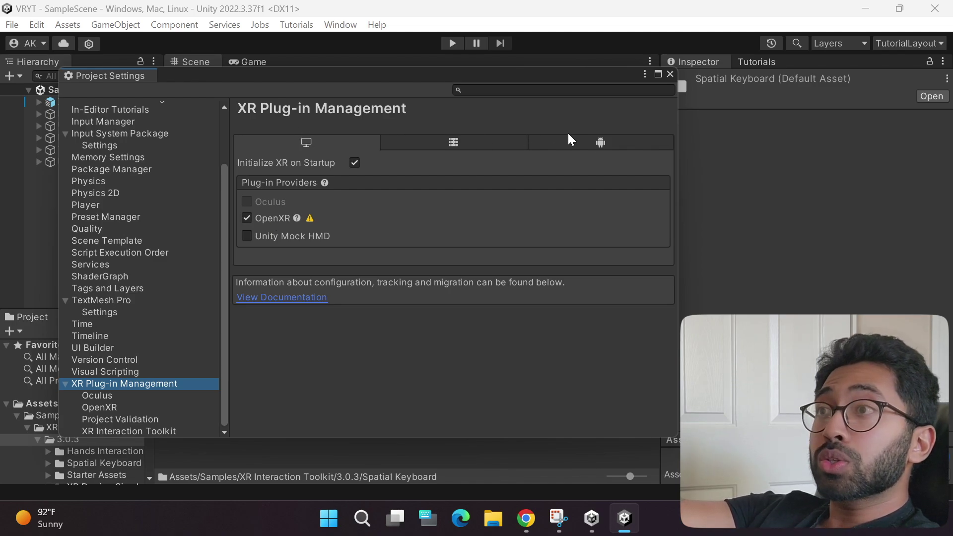
pyautogui.click(601, 144)
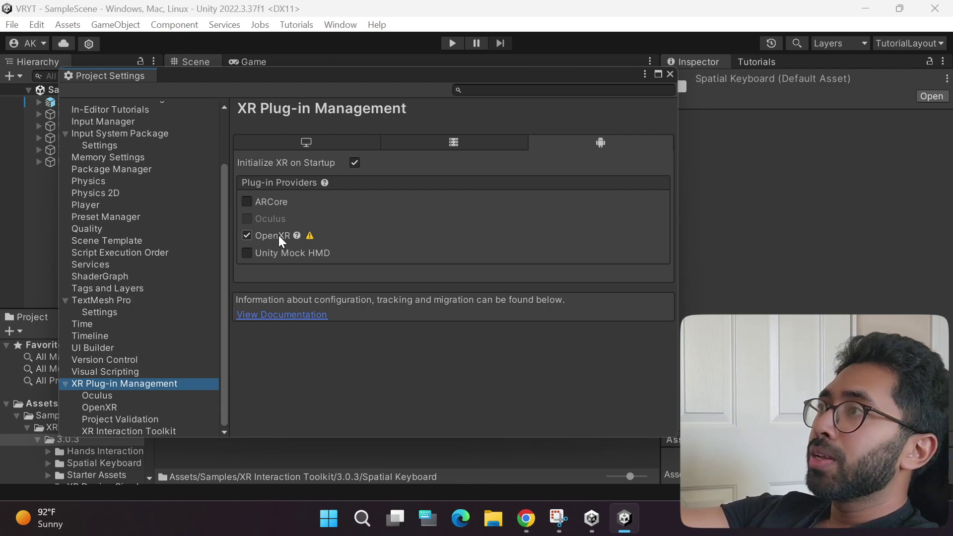
pyautogui.click(282, 143)
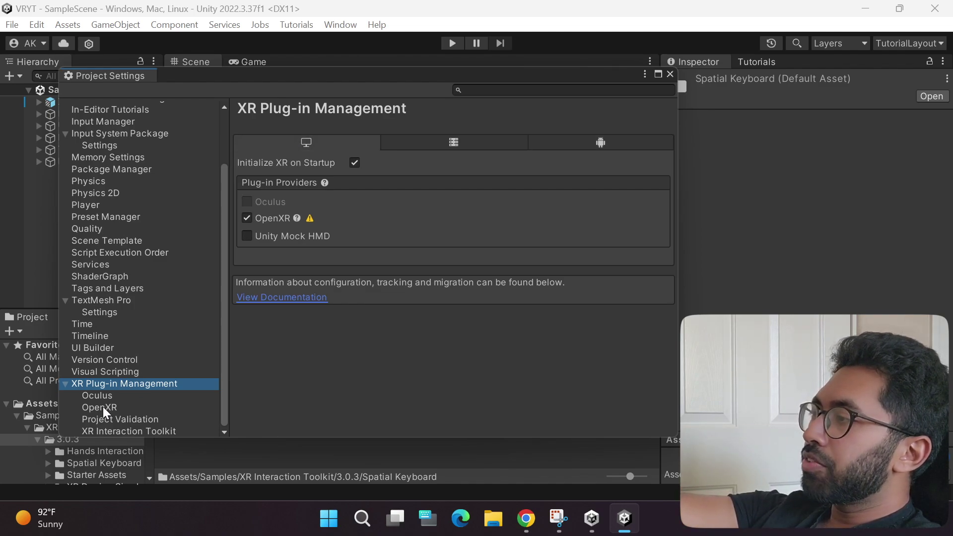
# - Apply Fix All twice in Project Validation, then confirm the Android tab reports 0 issues
pyautogui.click(113, 419)
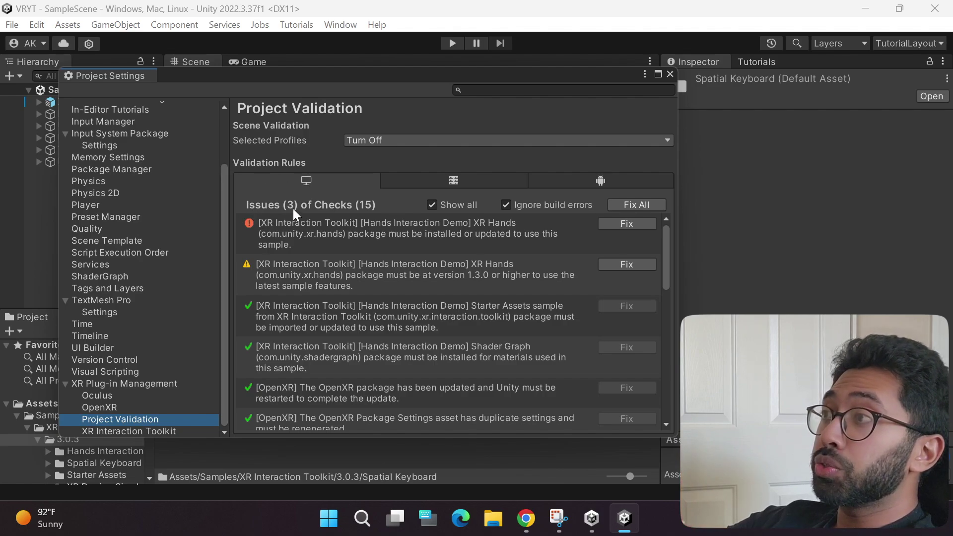
pyautogui.click(636, 203)
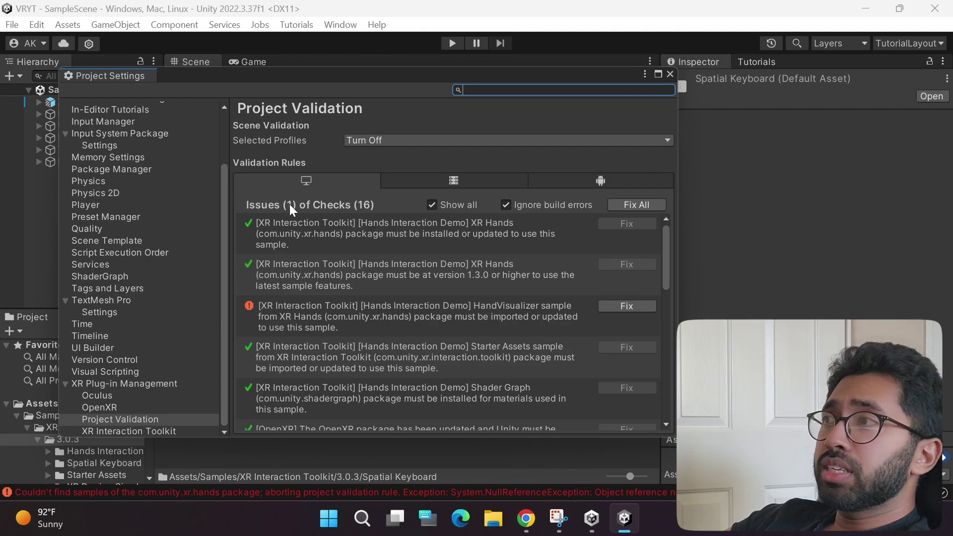
pyautogui.click(635, 205)
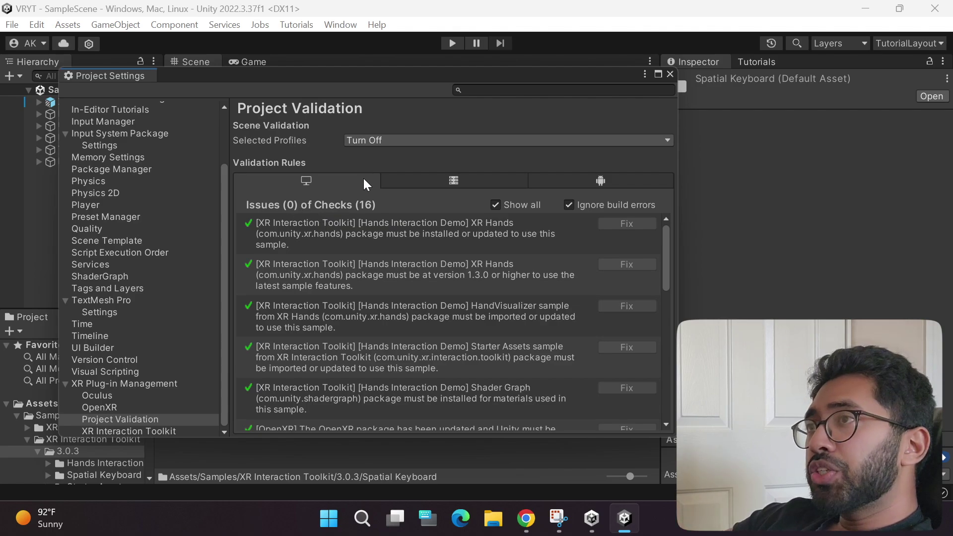
pyautogui.click(589, 182)
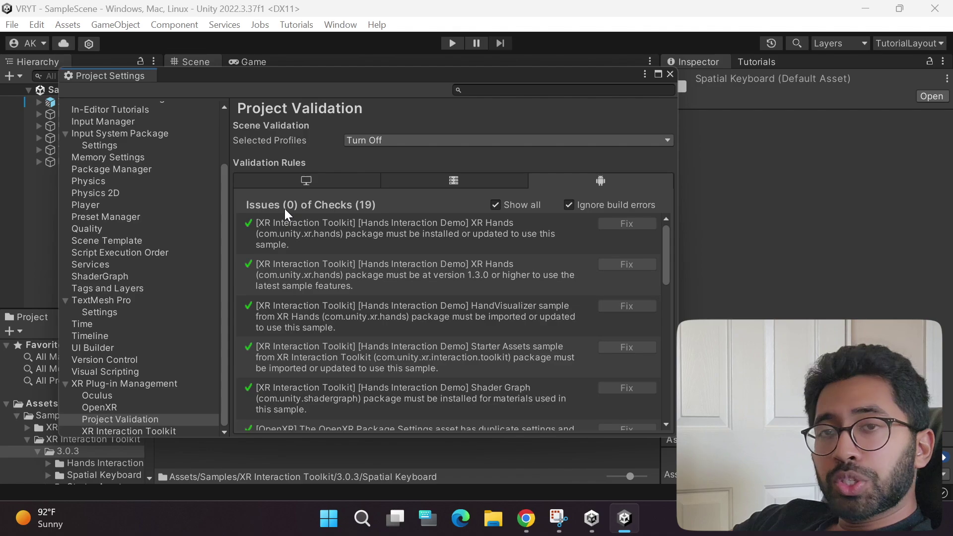
# - Enable the Hand Tracking Subsystem and Meta Hand Tracking Aim OpenXR features for Android and desktop
pyautogui.click(100, 408)
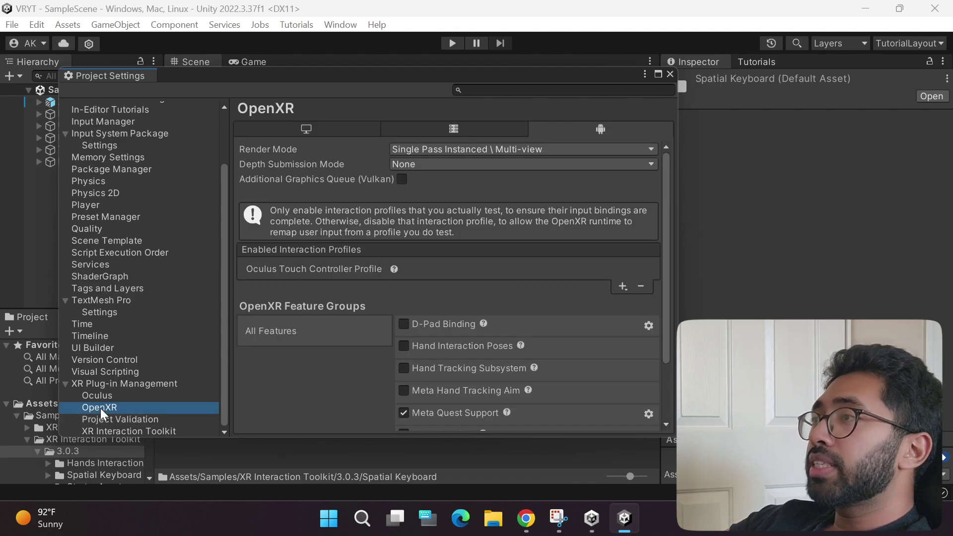
pyautogui.click(386, 296)
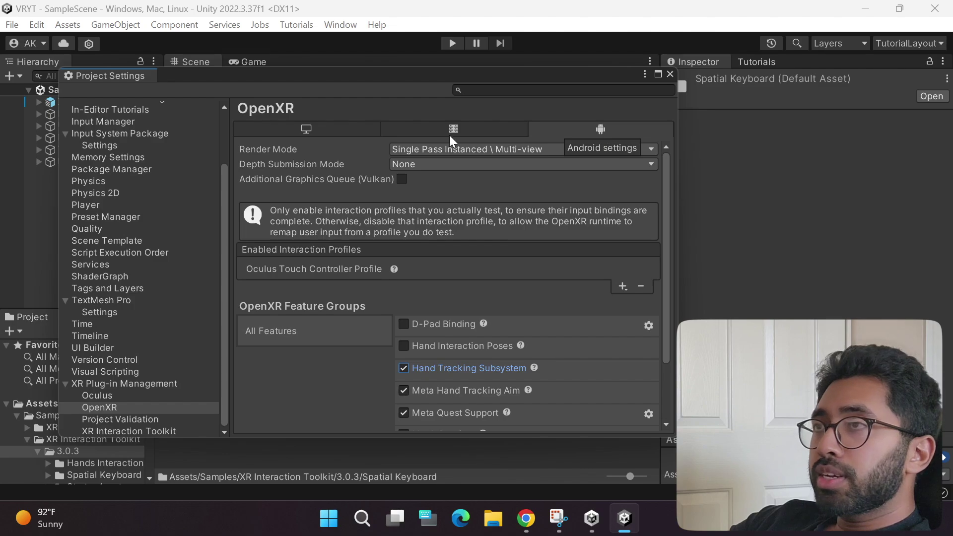
pyautogui.click(279, 129)
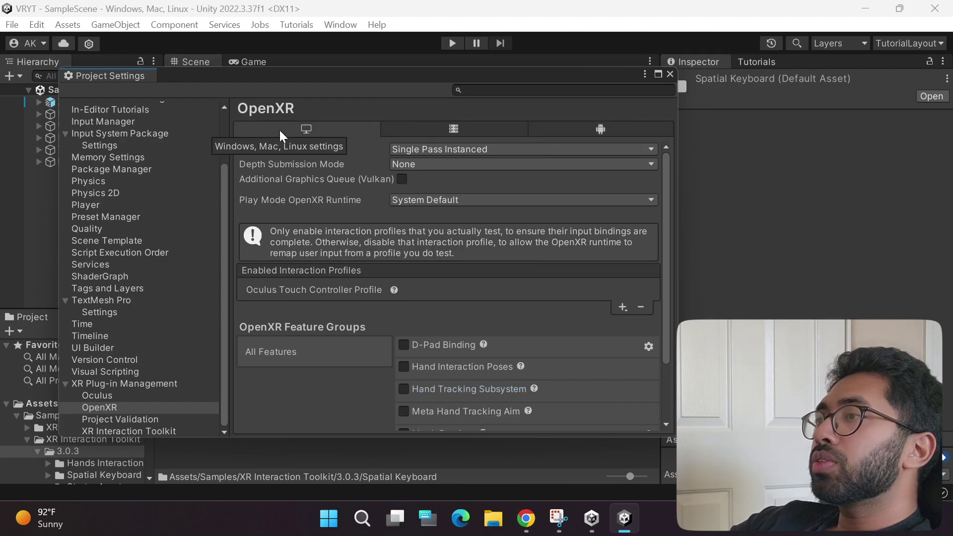
pyautogui.scroll(-3, 396, 318)
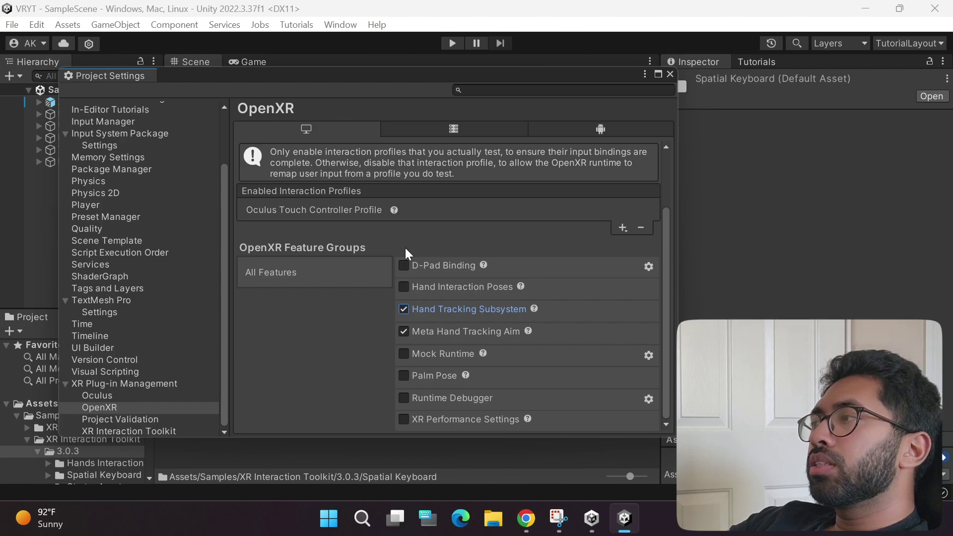
# - Close the Project Settings window
pyautogui.click(671, 75)
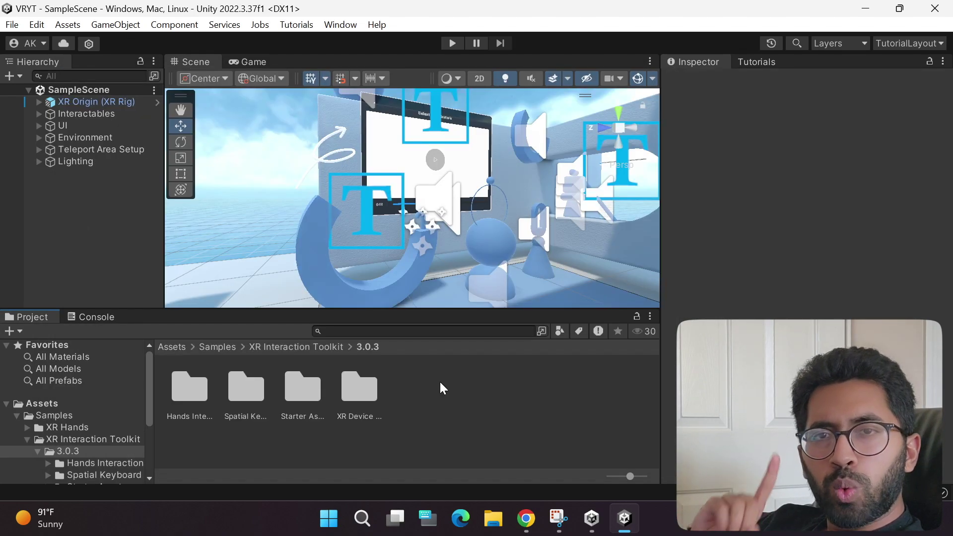